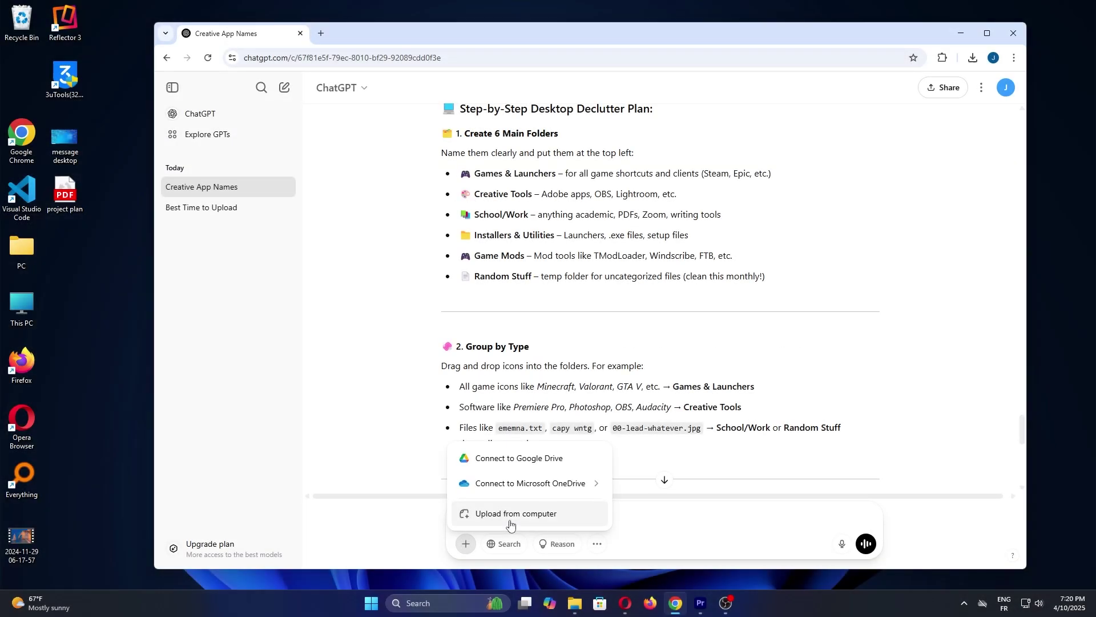
- Choose the "project plan" PDF from the Desktop folder as the file to upload to the chat
{"action": "left_click", "coordinate": [510, 520]}
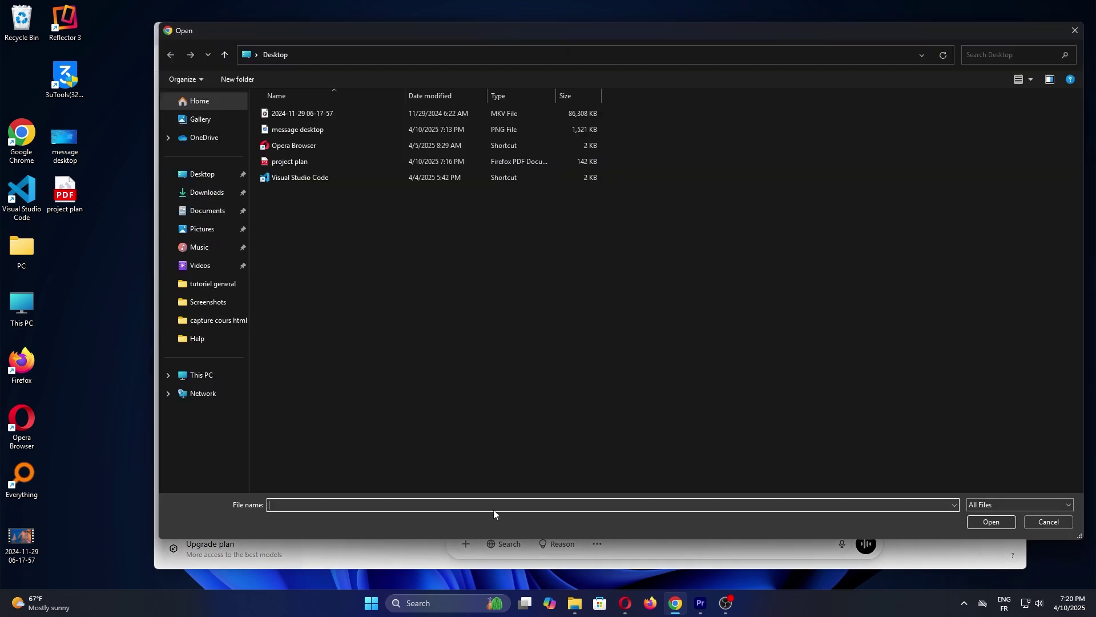
{"action": "left_click", "coordinate": [196, 177]}
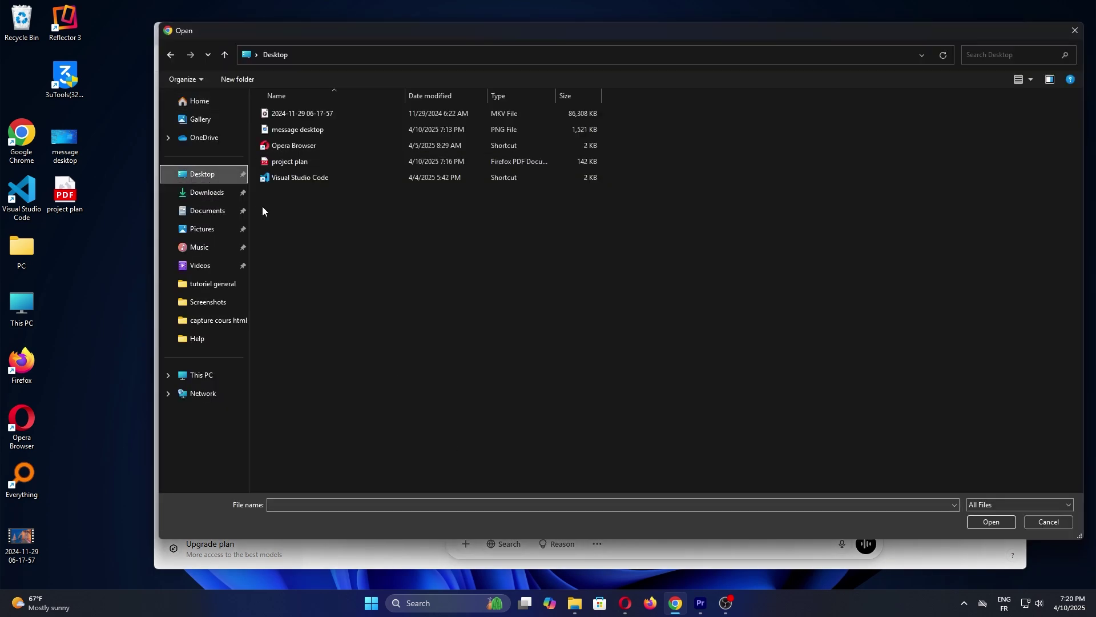
{"action": "left_click", "coordinate": [292, 163]}
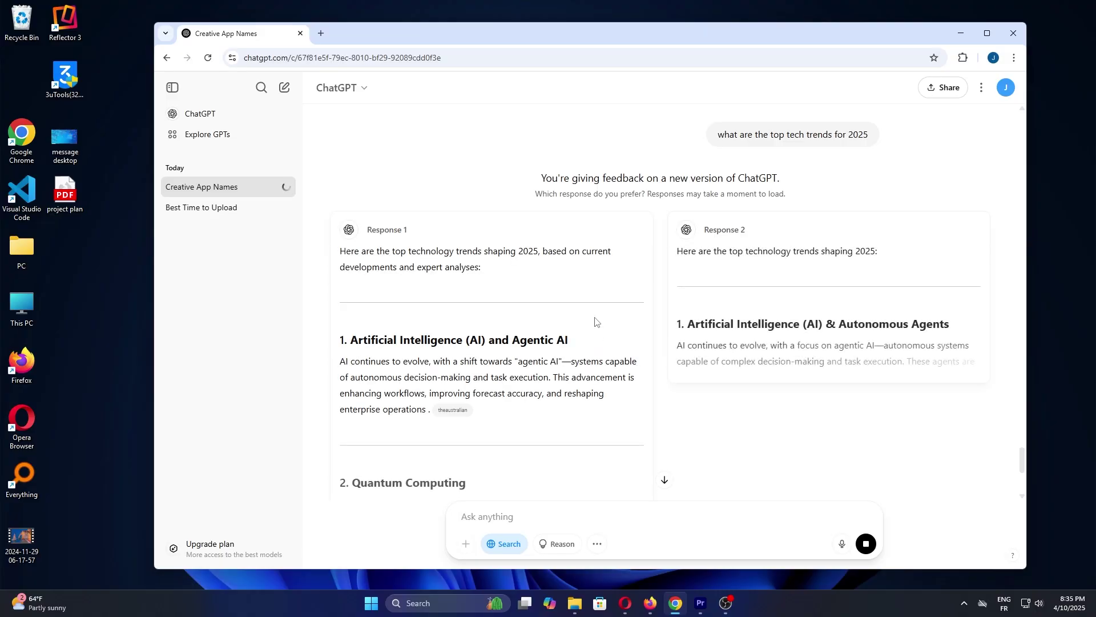
- Read and compare the two alternative responses about the top tech trends for 2025
{"action": "scroll", "coordinate": [595, 322], "scroll_direction": "down", "scroll_amount": 2}
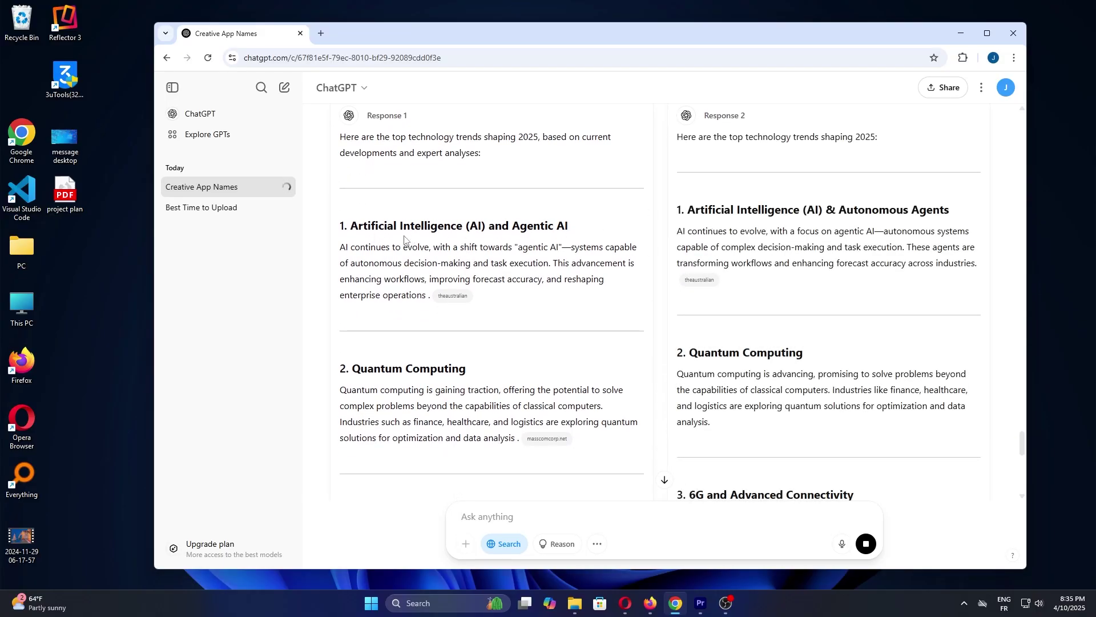
{"action": "scroll", "coordinate": [412, 235], "scroll_direction": "down", "scroll_amount": 1}
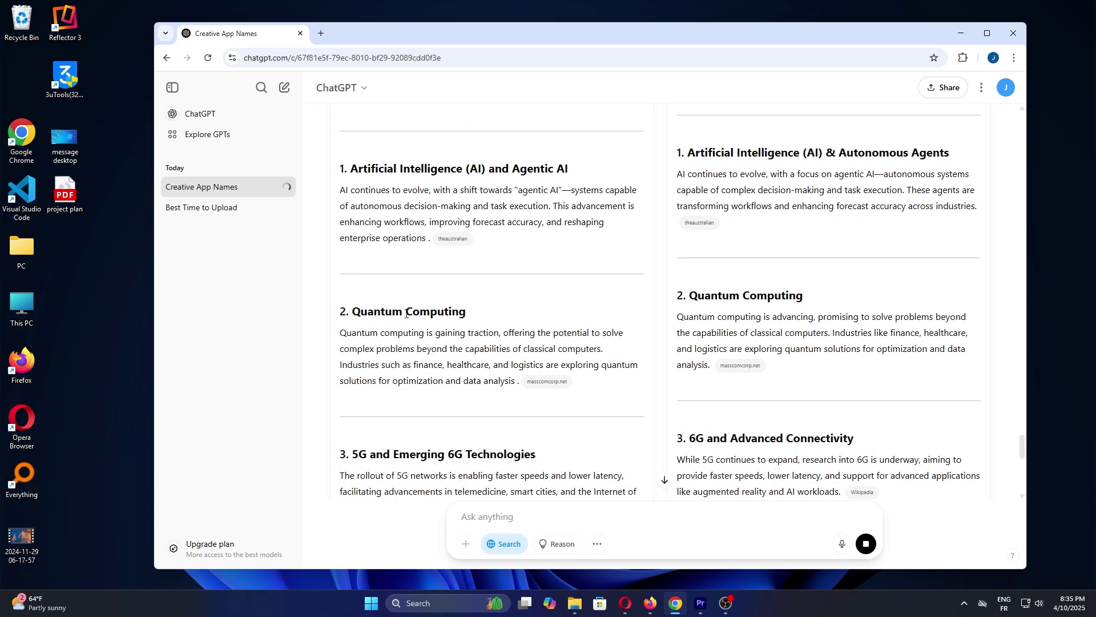
{"action": "scroll", "coordinate": [407, 314], "scroll_direction": "down", "scroll_amount": 1}
{"action": "scroll", "coordinate": [442, 305], "scroll_direction": "down", "scroll_amount": 1}
{"action": "scroll", "coordinate": [442, 306], "scroll_direction": "down", "scroll_amount": 1}
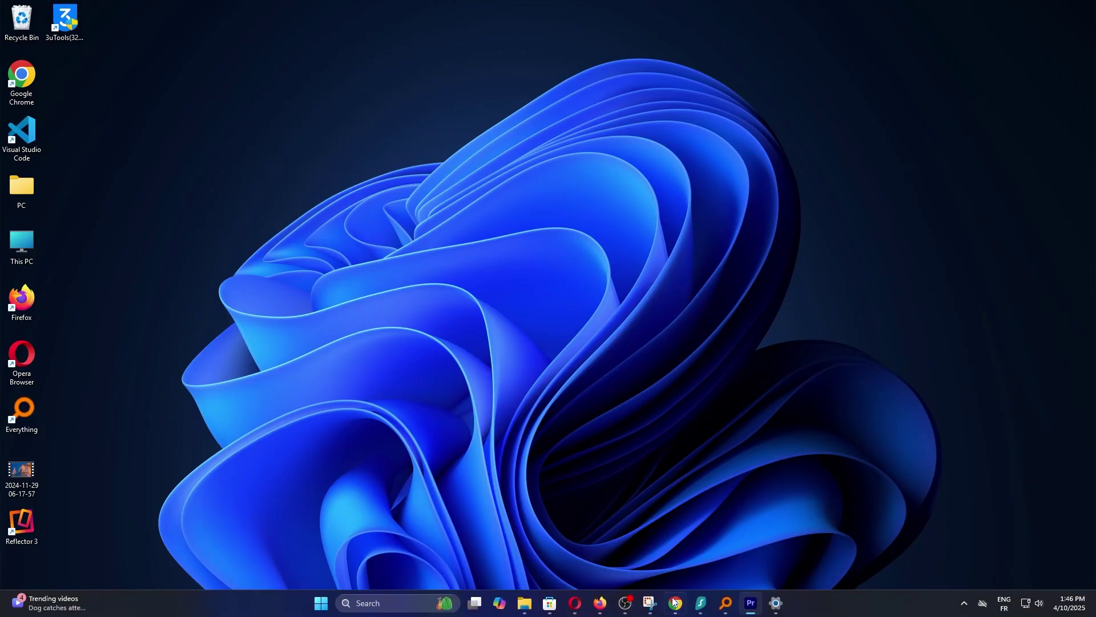
- Open chatgpt.com in Google Chrome and log in with a Google account
{"action": "left_click", "coordinate": [675, 610]}
{"action": "left_click", "coordinate": [305, 37]}
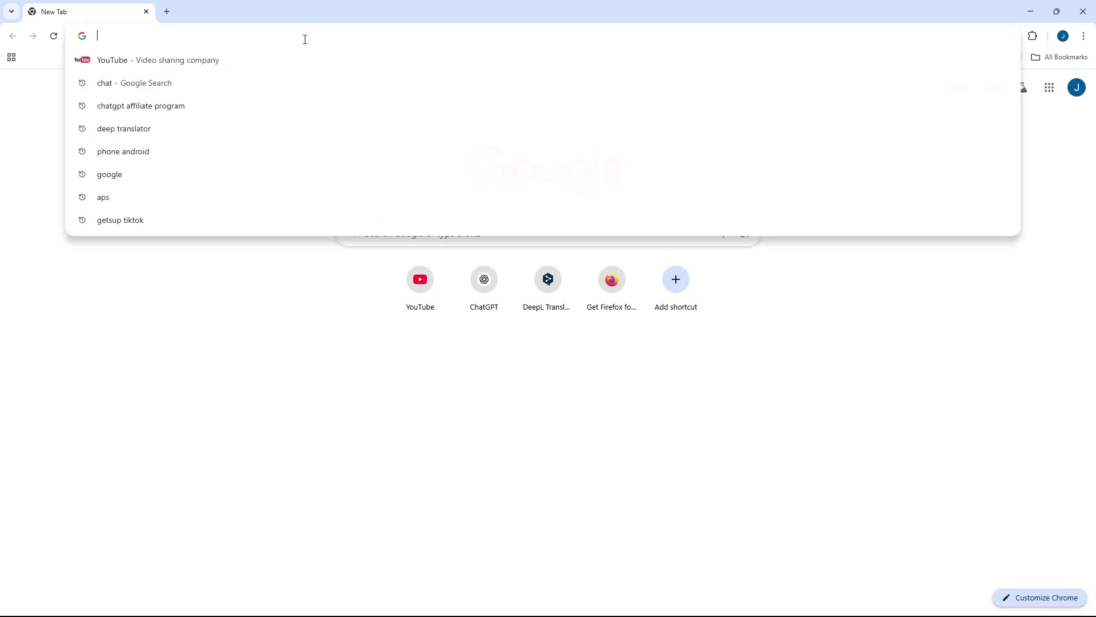
{"action": "type", "text": "CHA"}
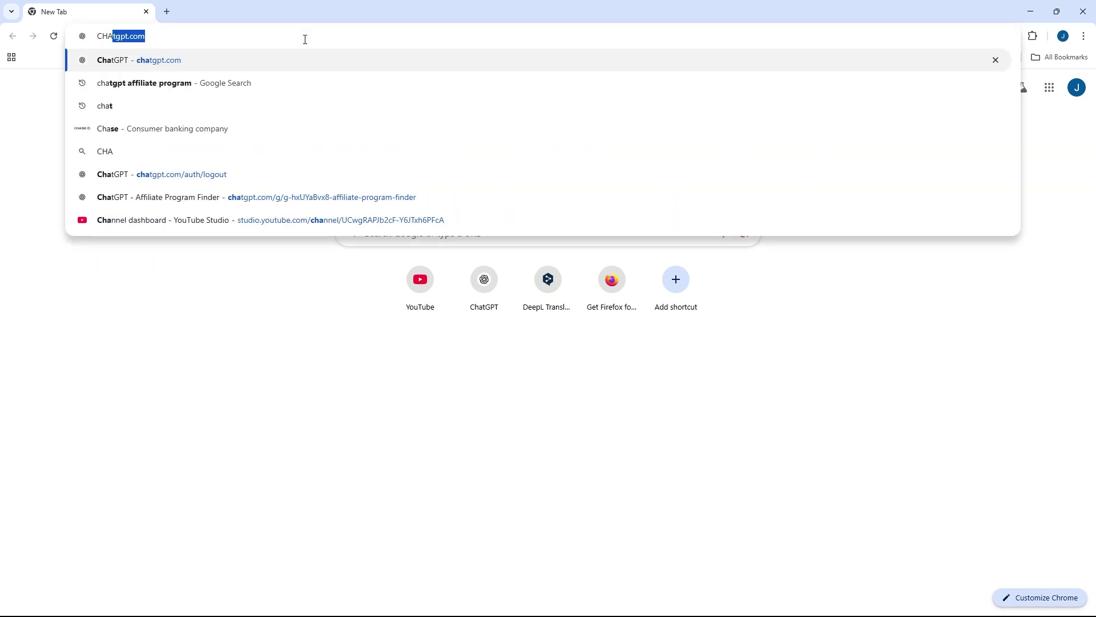
{"action": "type", "text": "TGPT.c"}
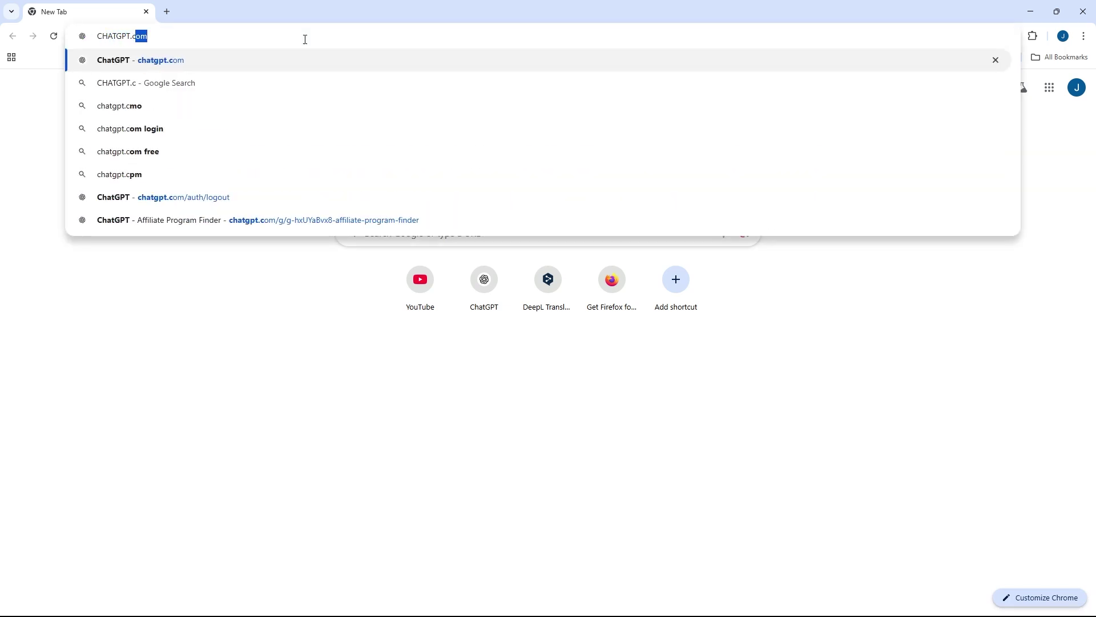
{"action": "key", "text": "Return"}
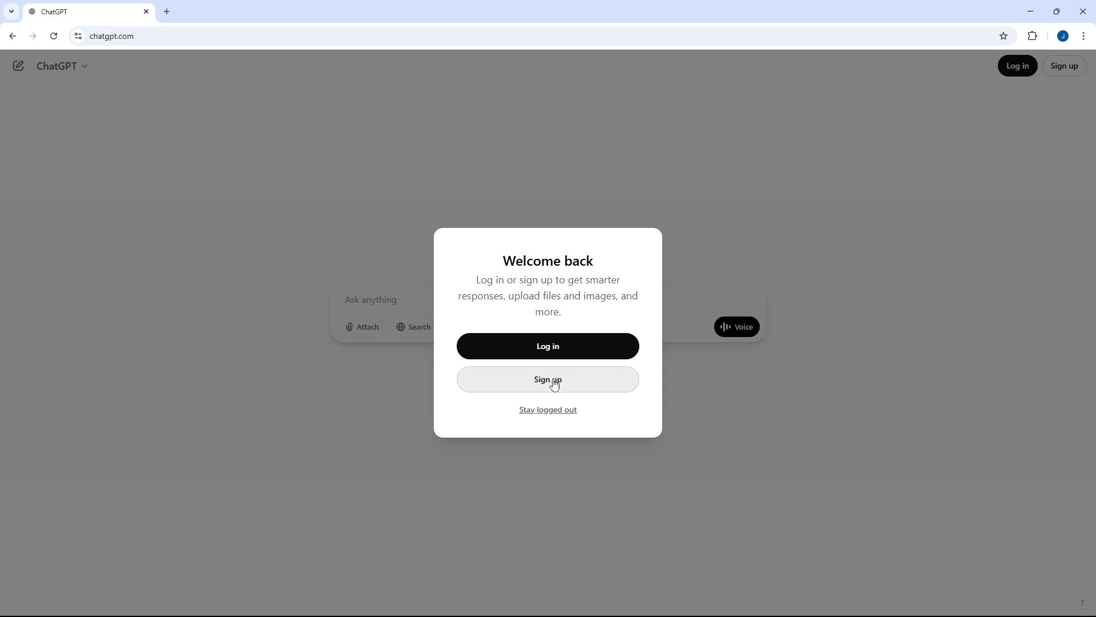
{"action": "left_click", "coordinate": [554, 349]}
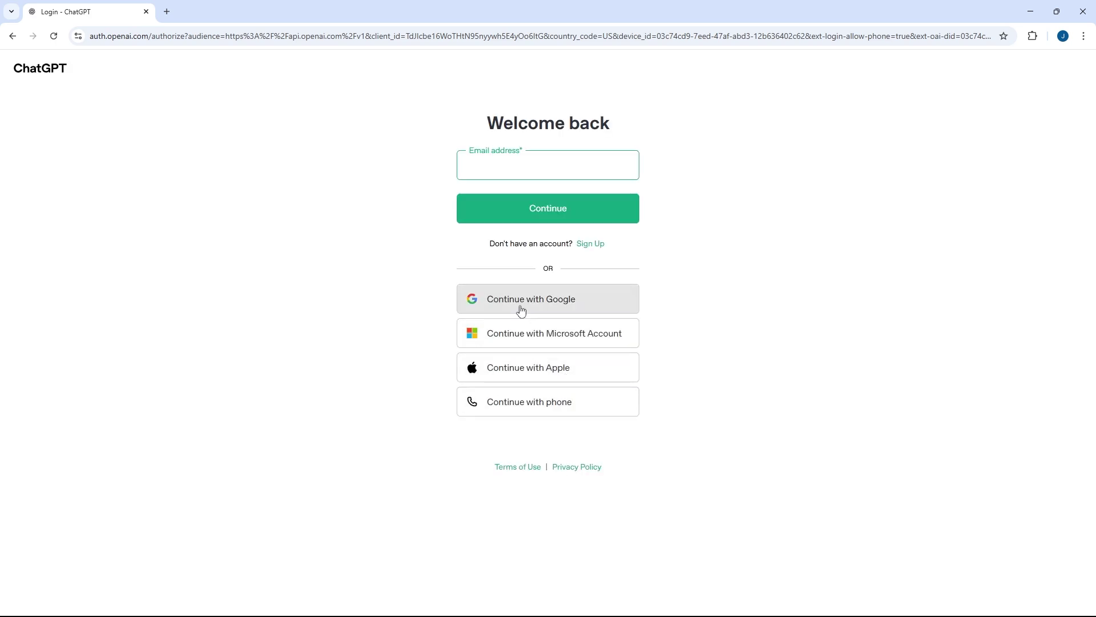
{"action": "left_click", "coordinate": [521, 310]}
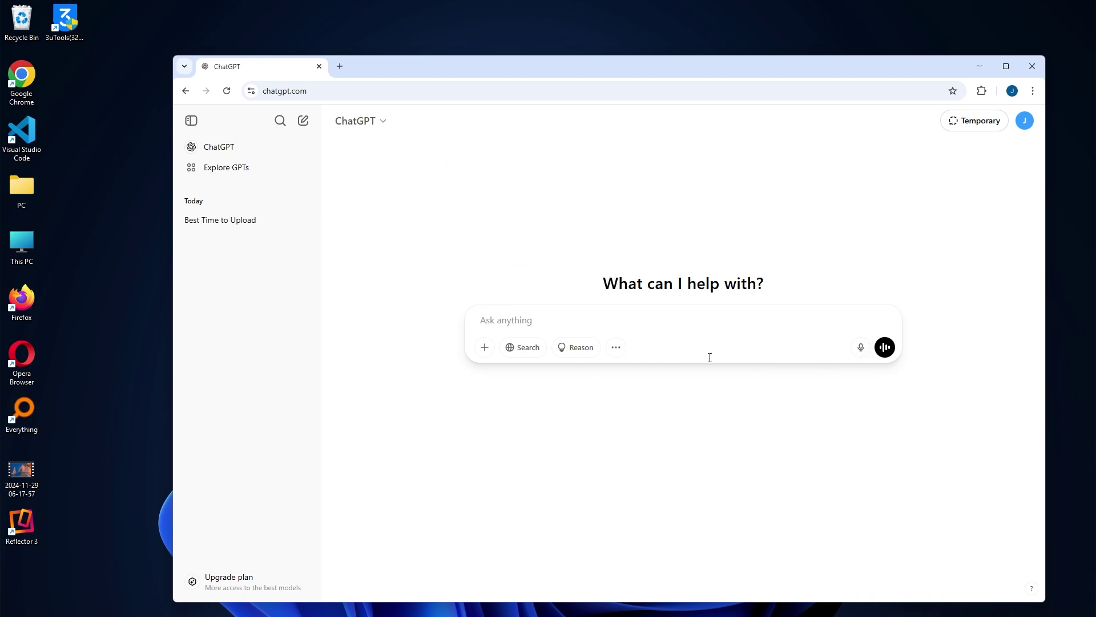
- Look through the available ChatGPT models, the account options and the sources for attaching files
{"action": "left_click", "coordinate": [861, 350]}
{"action": "left_click", "coordinate": [383, 126]}
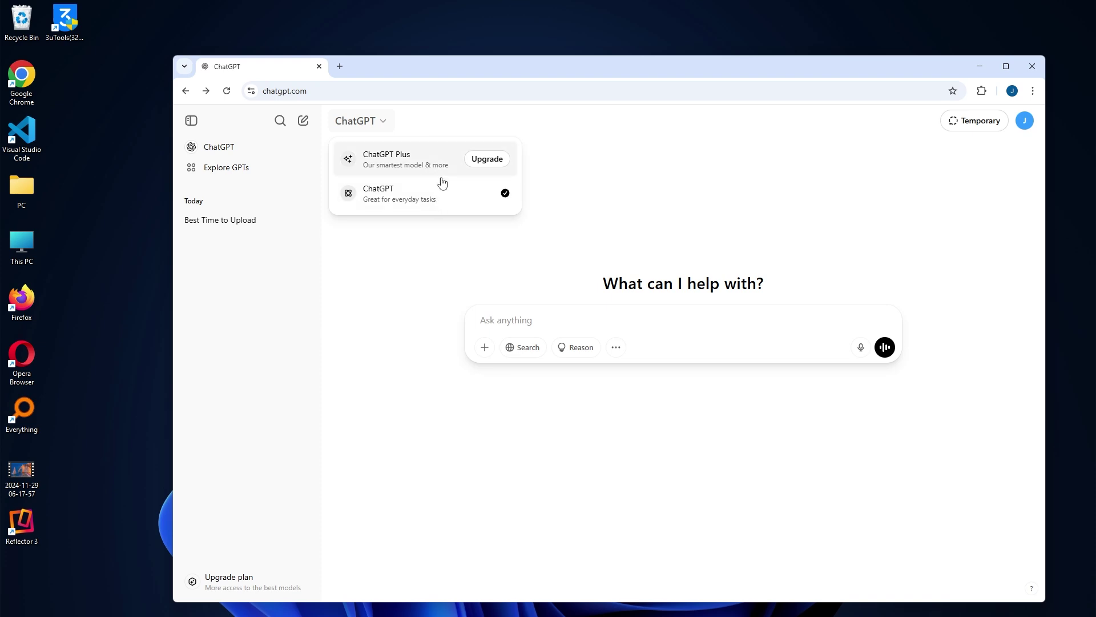
{"action": "left_click", "coordinate": [499, 236]}
{"action": "left_click", "coordinate": [1025, 122]}
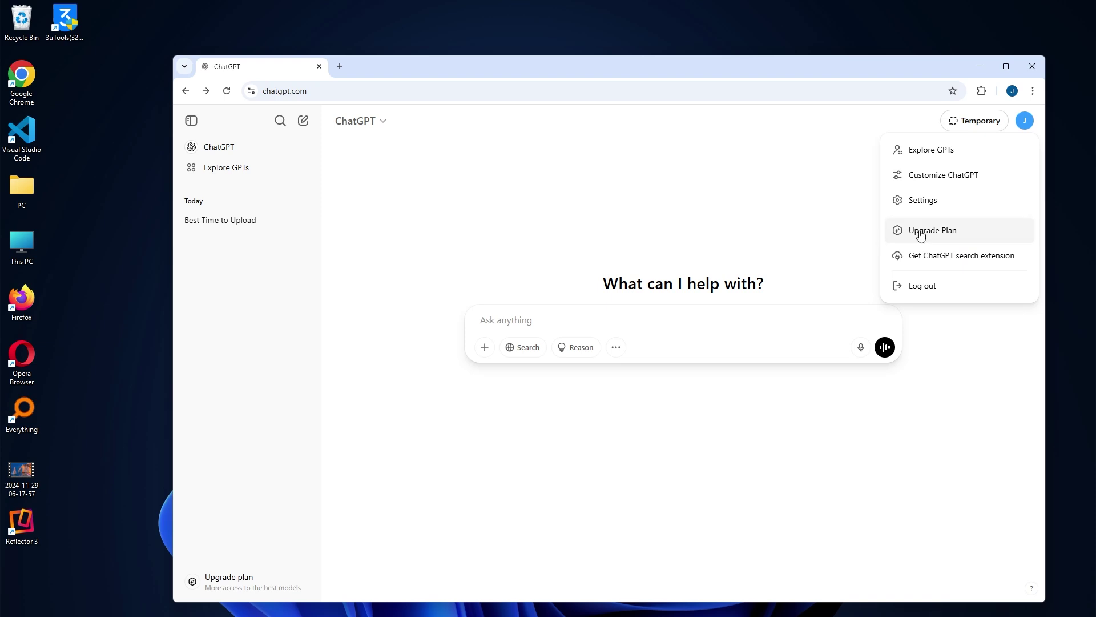
{"action": "left_click", "coordinate": [575, 373]}
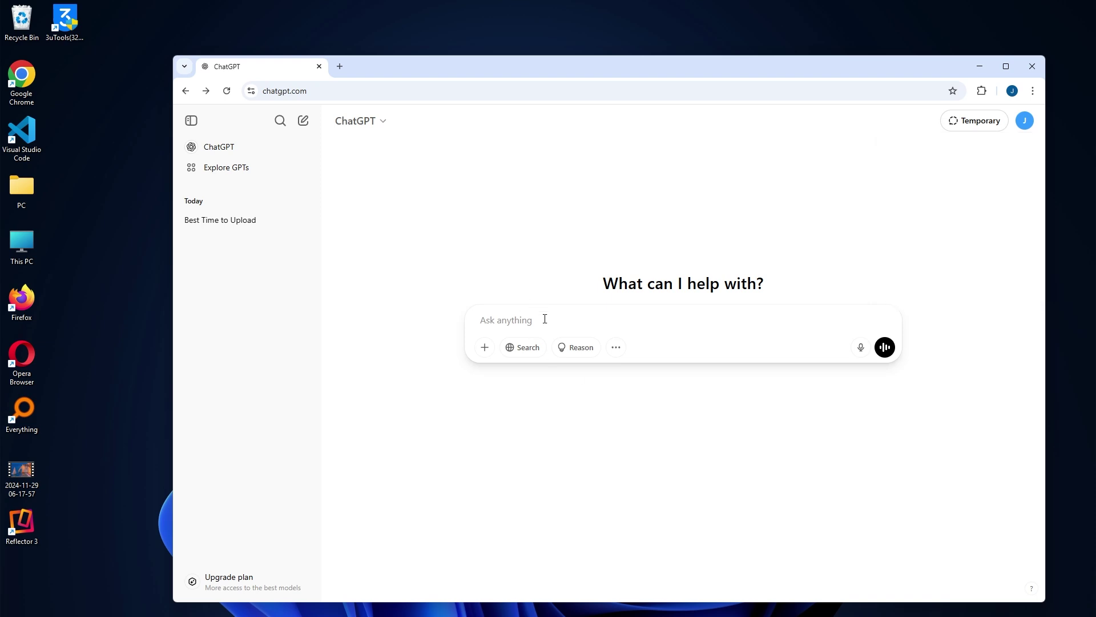
{"action": "left_click", "coordinate": [485, 347]}
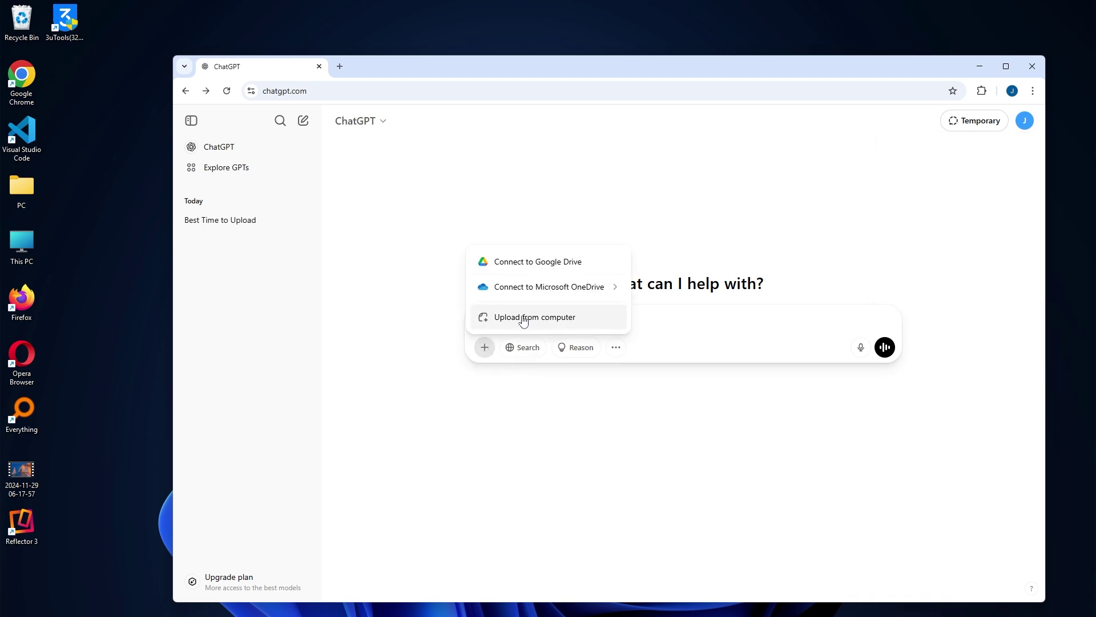
{"action": "left_click", "coordinate": [528, 363]}
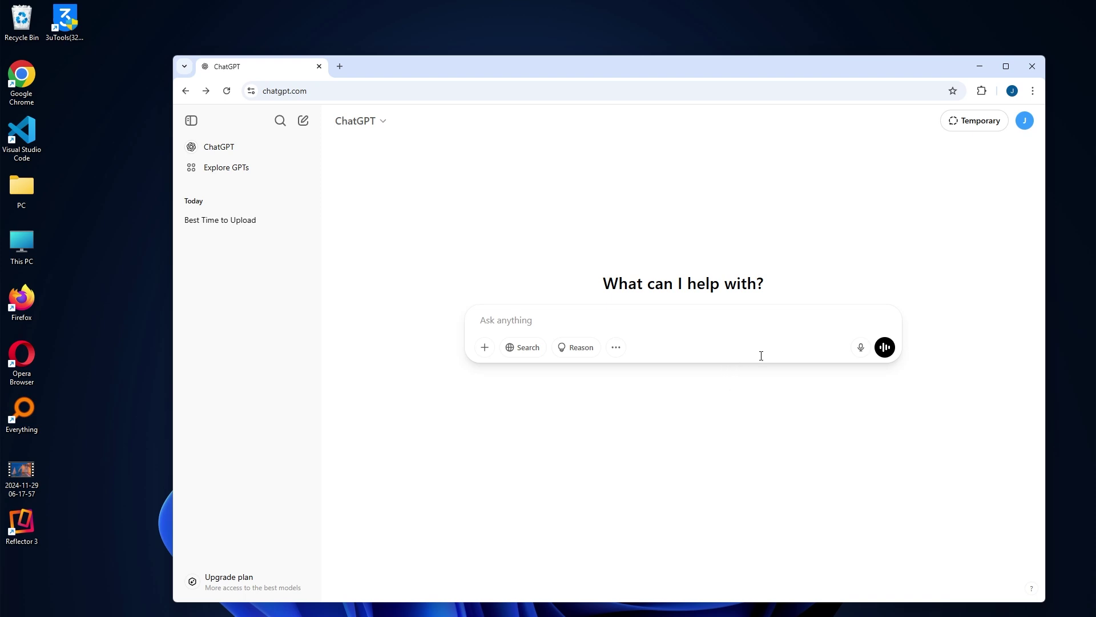
- Send the prompt "suggest five creative app names for a digital file organizer statup"
{"action": "type", "text": "suggest f"}
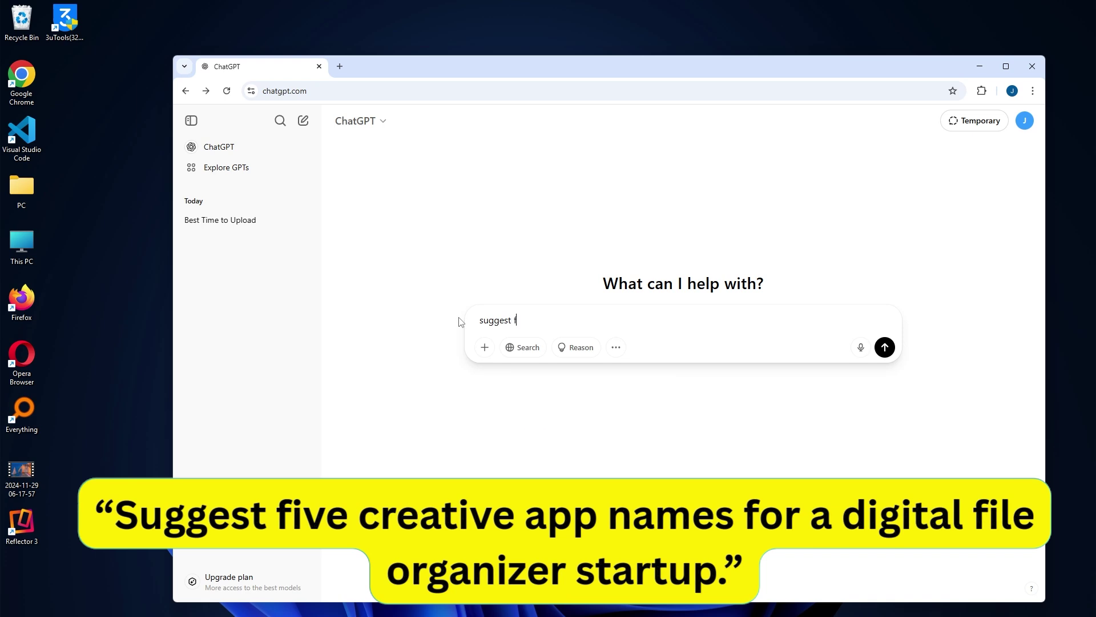
{"action": "type", "text": "ive creative app names for a digital fil"}
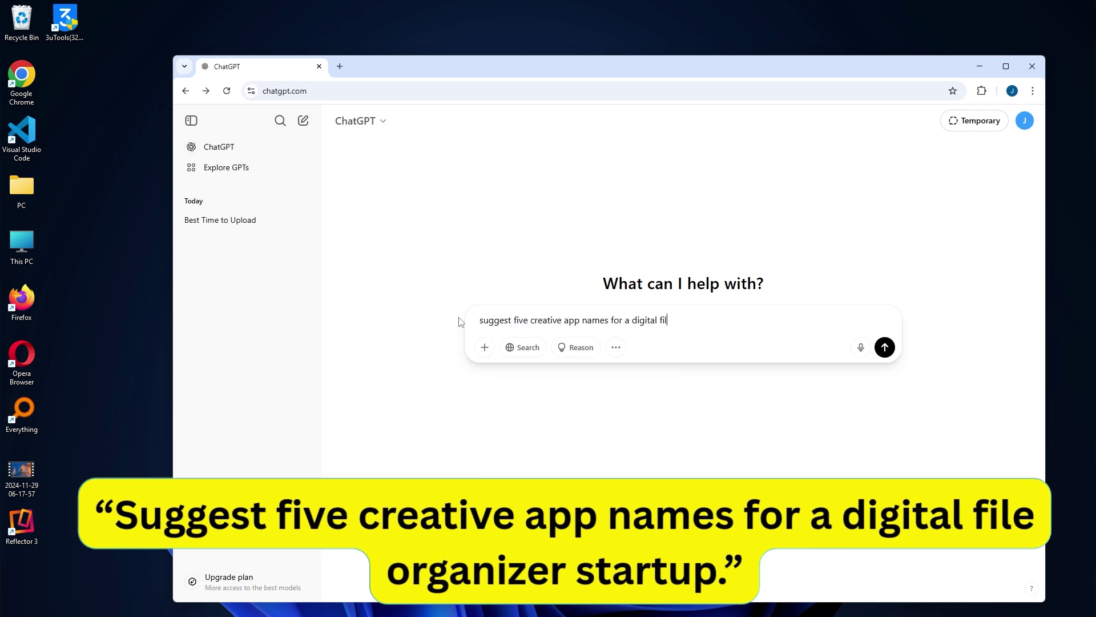
{"action": "type", "text": "e organizer statup"}
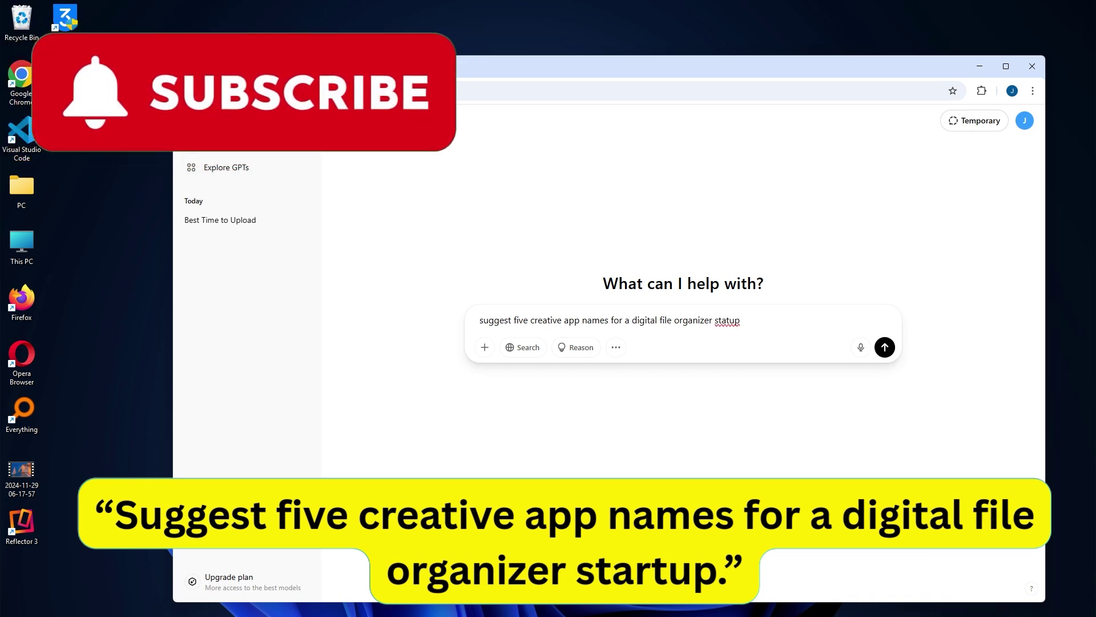
{"action": "left_click", "coordinate": [884, 347]}
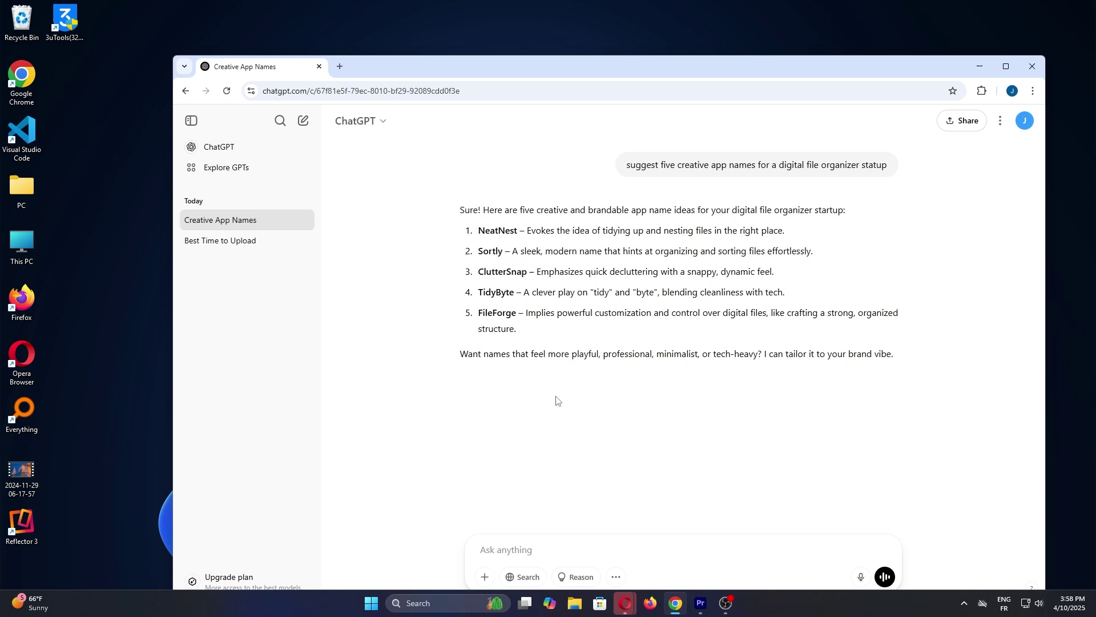
- Send the follow-up prompt "Make the names sound more futuristic, and limit each to ten characters."
{"action": "mouse_move", "coordinate": [541, 374]}
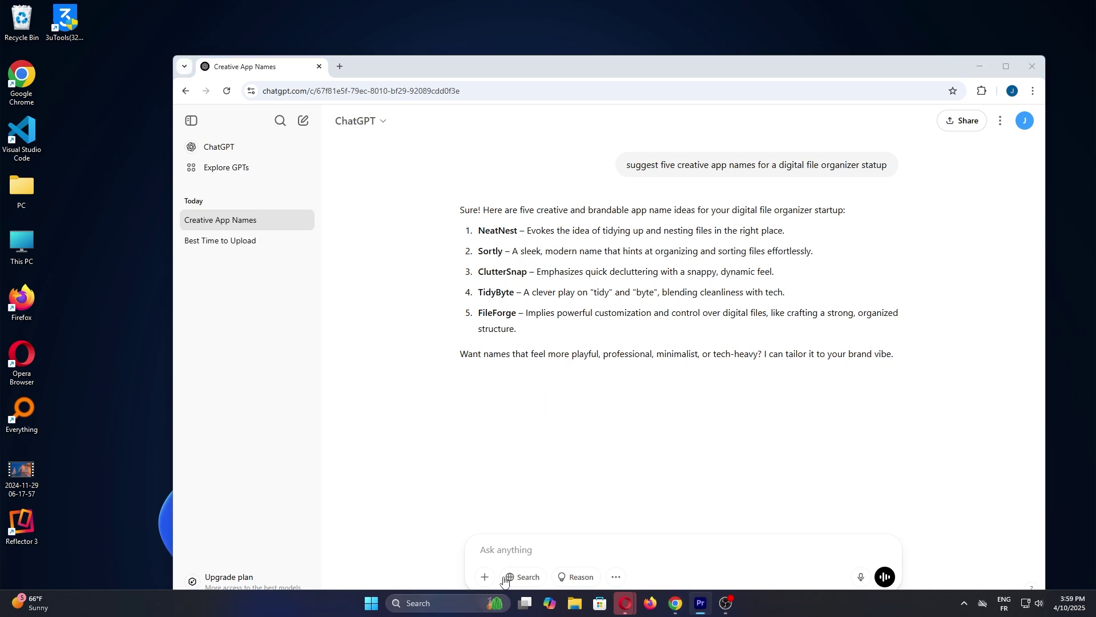
{"action": "left_click", "coordinate": [499, 553]}
{"action": "type", "text": "Make the names sound more futuristic, and limit each to ten characters."}
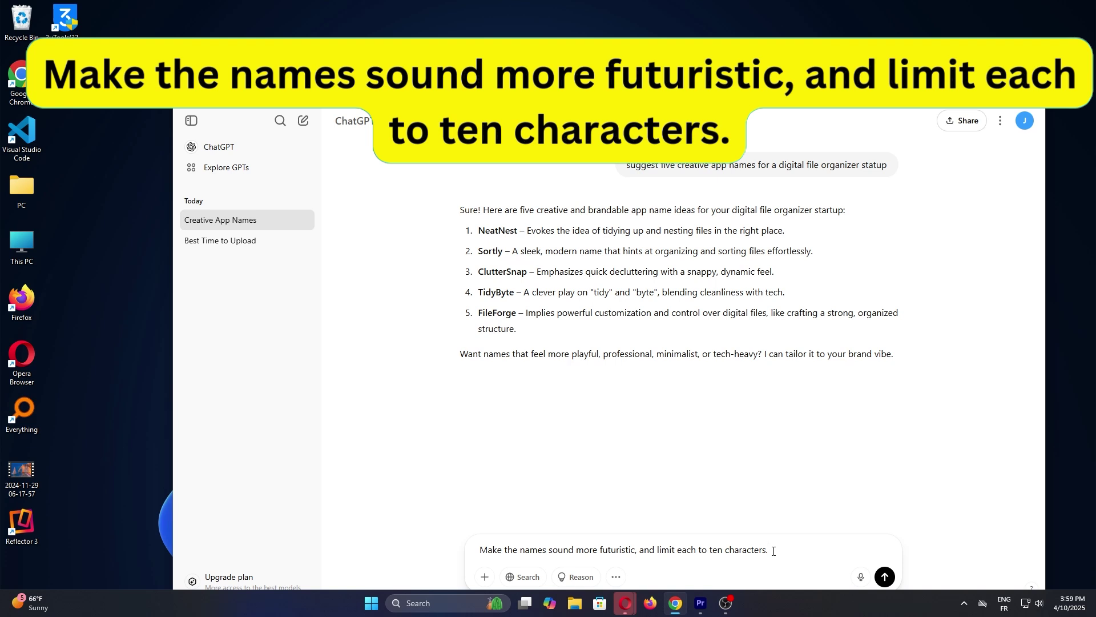
{"action": "key", "text": "Return"}
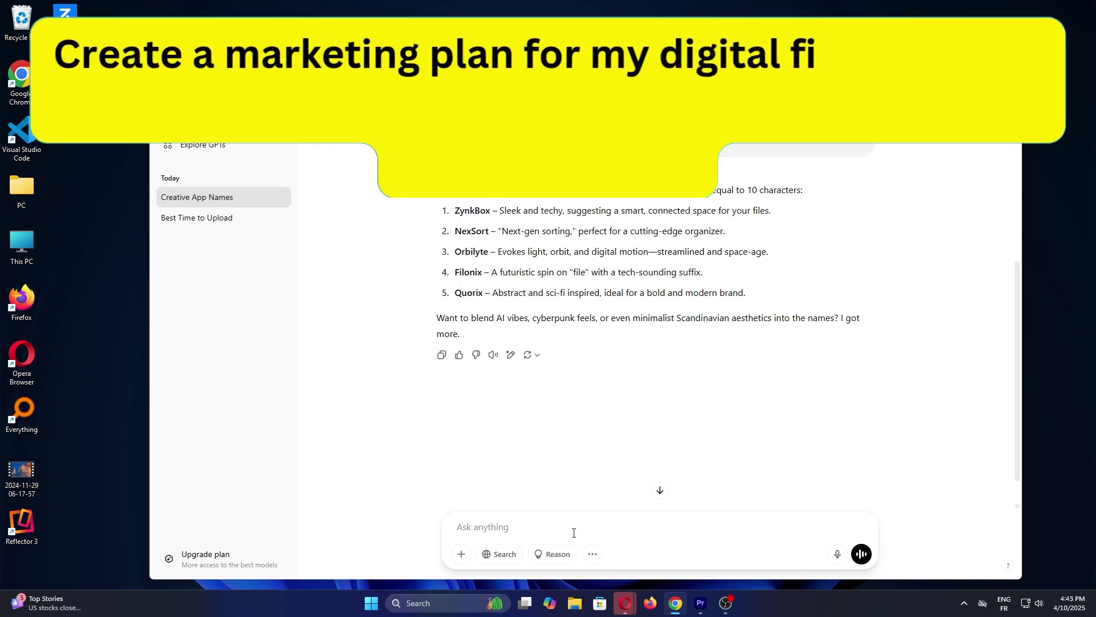
- Send the prompt "create a marketing plan for my digital file organizer app, aimed at college students, with a budget of five hundred dollars"
{"action": "type", "text": "create "}
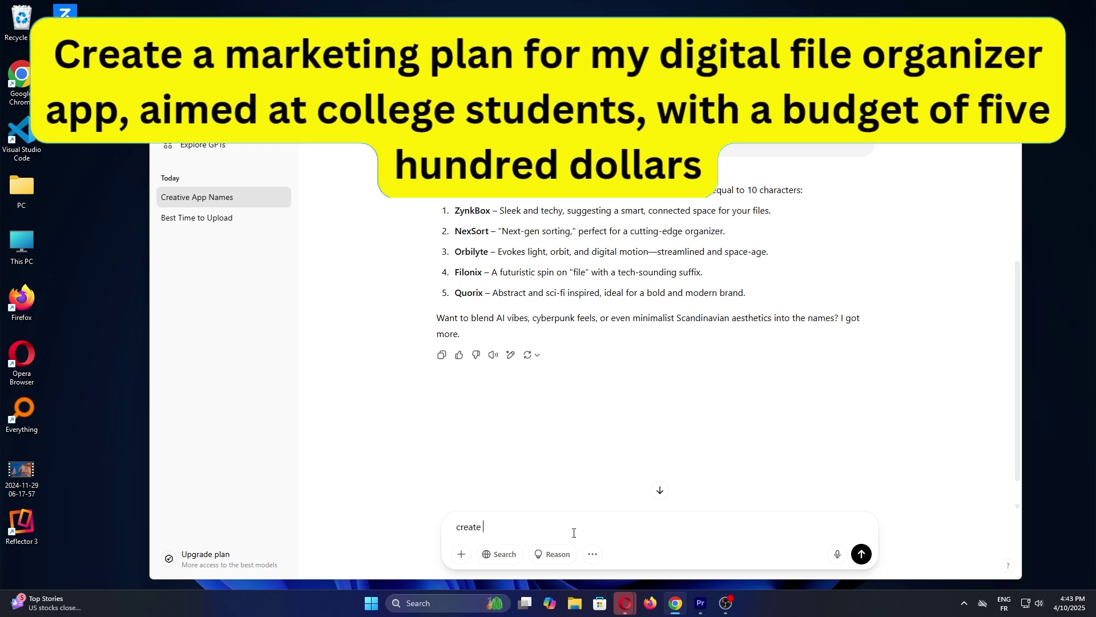
{"action": "type", "text": "a mark"}
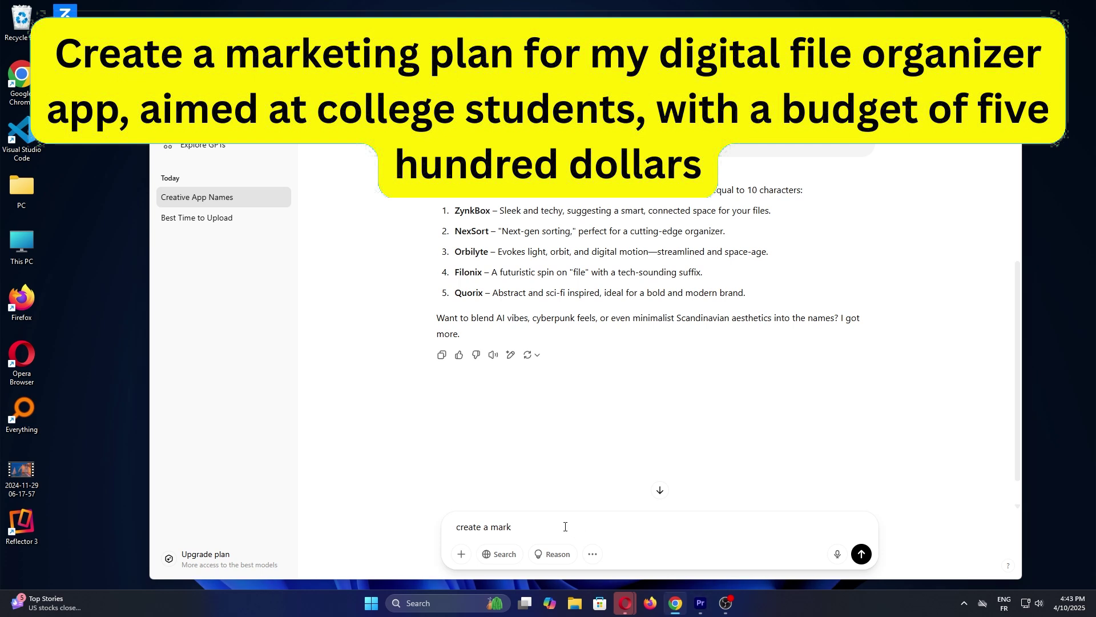
{"action": "key", "text": "BackSpace"}
{"action": "key", "text": "BackSpace"}
{"action": "key", "text": "BackSpace"}
{"action": "key", "text": "BackSpace"}
{"action": "key", "text": "BackSpace"}
{"action": "key", "text": "BackSpace"}
{"action": "type", "text": "arketing plan for my digital"}
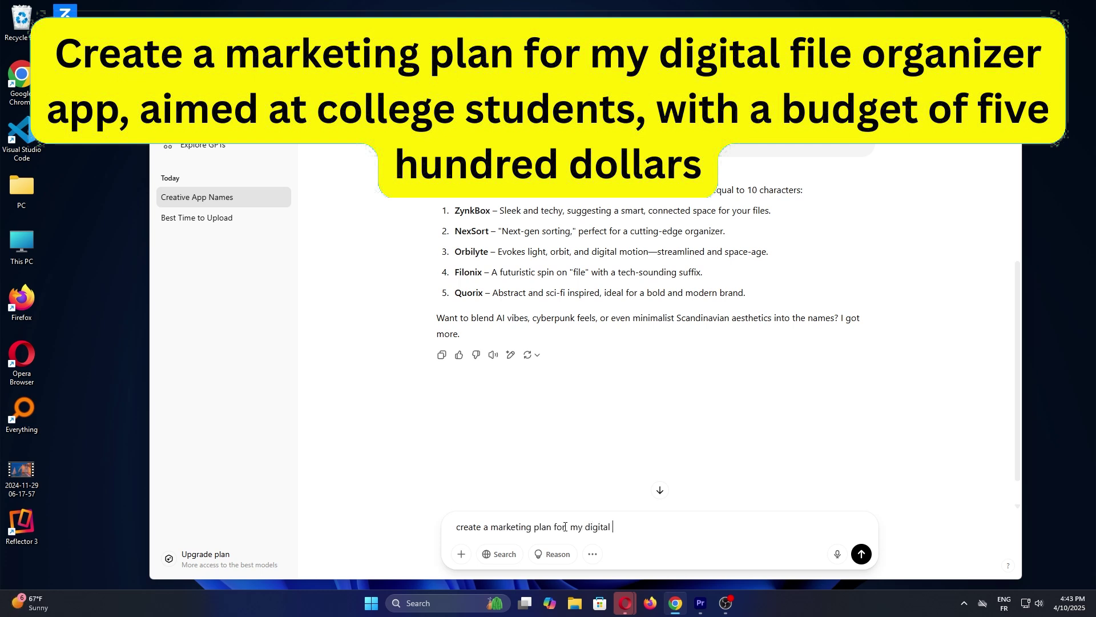
{"action": "type", "text": " file orfanizer app, aimed"}
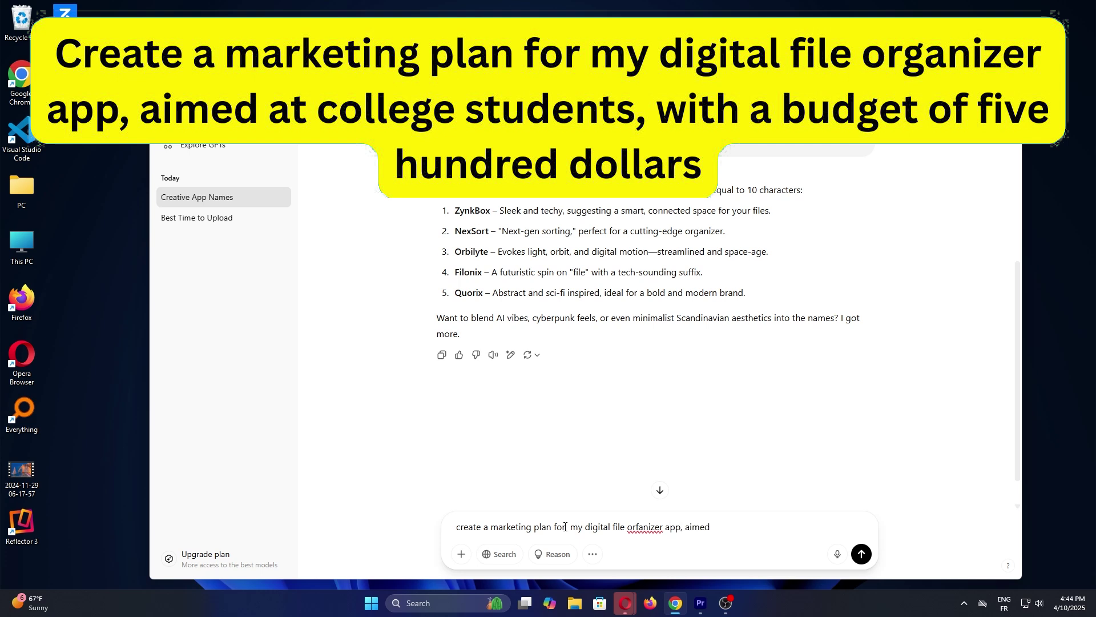
{"action": "type", "text": " at college students, with a bugdget of five hundred do"}
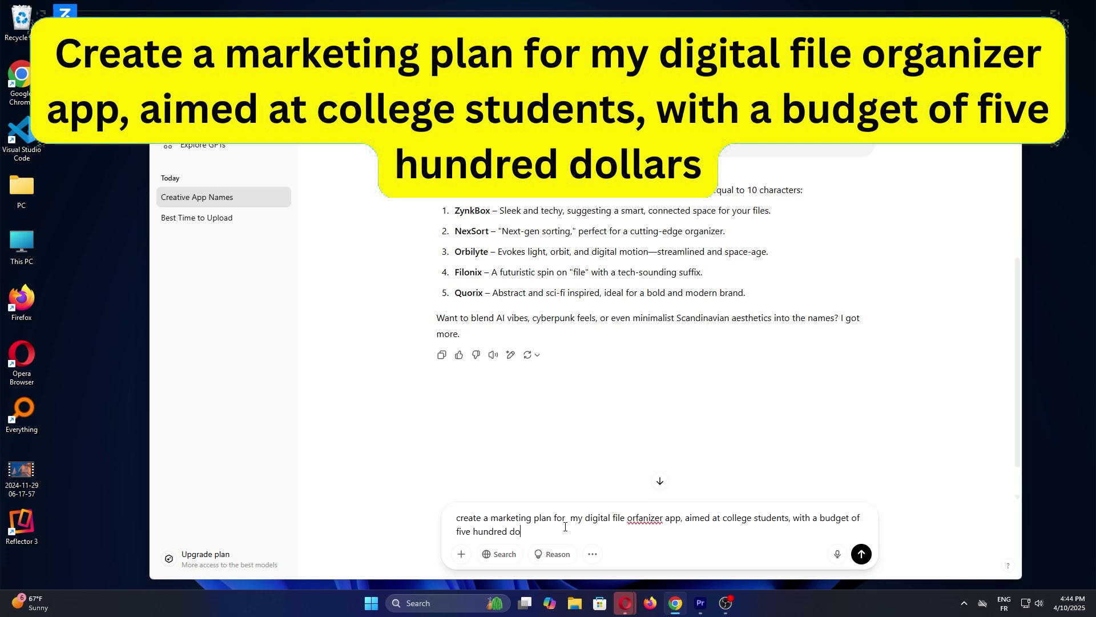
{"action": "type", "text": "llars"}
{"action": "left_click", "coordinate": [639, 520]}
{"action": "key", "text": "BackSpace"}
{"action": "type", "text": "g"}
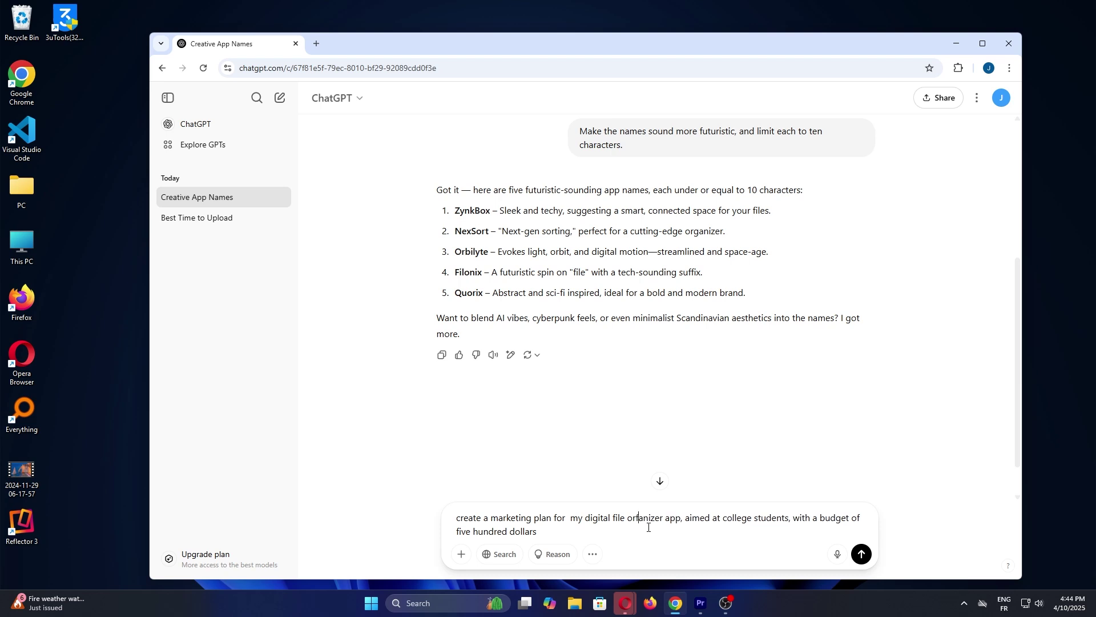
{"action": "key", "text": "Return"}
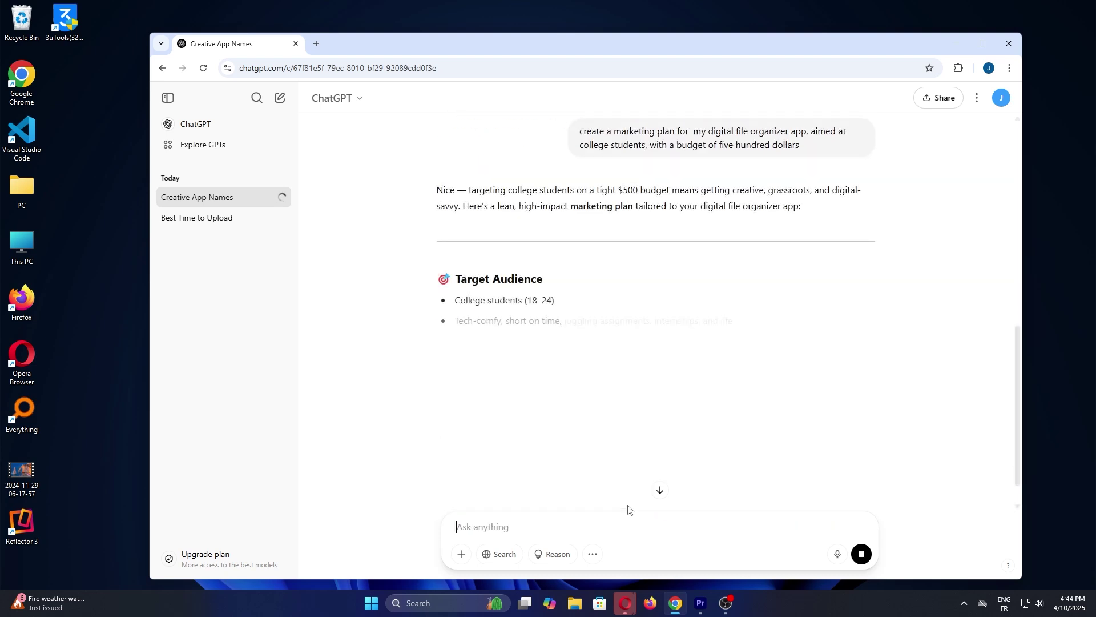
- Send the follow-up prompt "focus the plan on instagram, and suggest three post ideas."
{"action": "scroll", "coordinate": [622, 462], "scroll_direction": "down", "scroll_amount": 1}
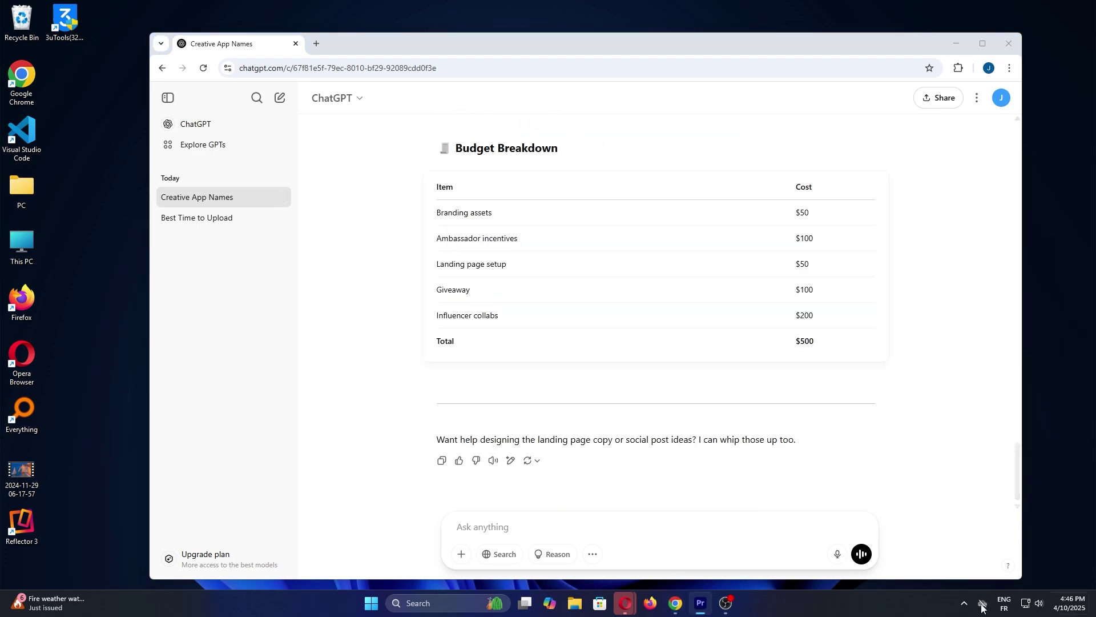
{"action": "left_click", "coordinate": [495, 523]}
{"action": "type", "text": "f"}
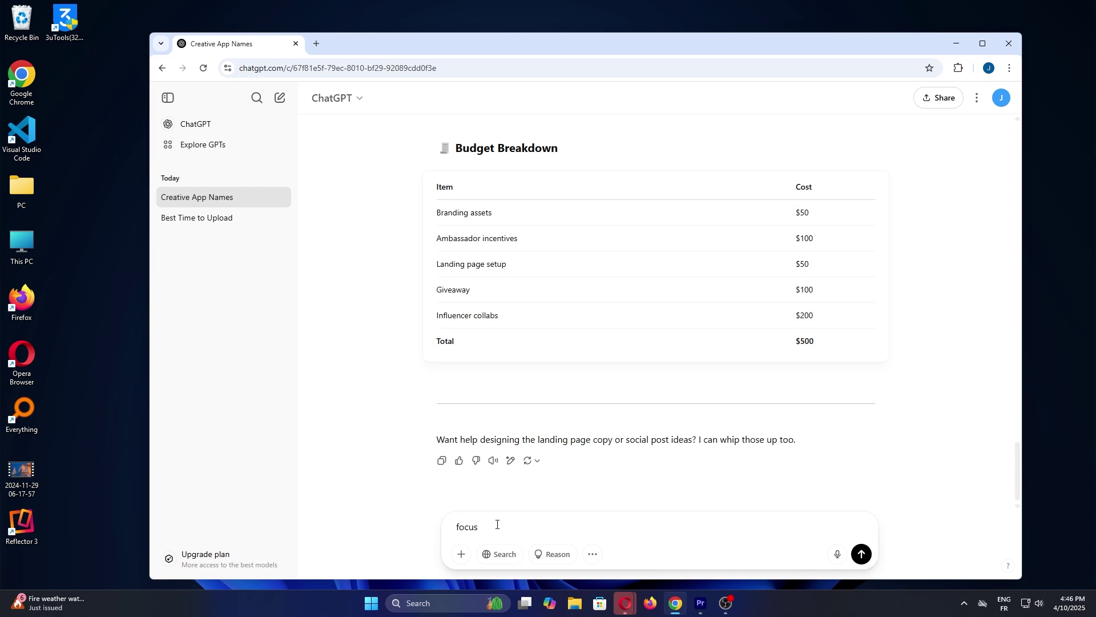
{"action": "type", "text": "ocus "}
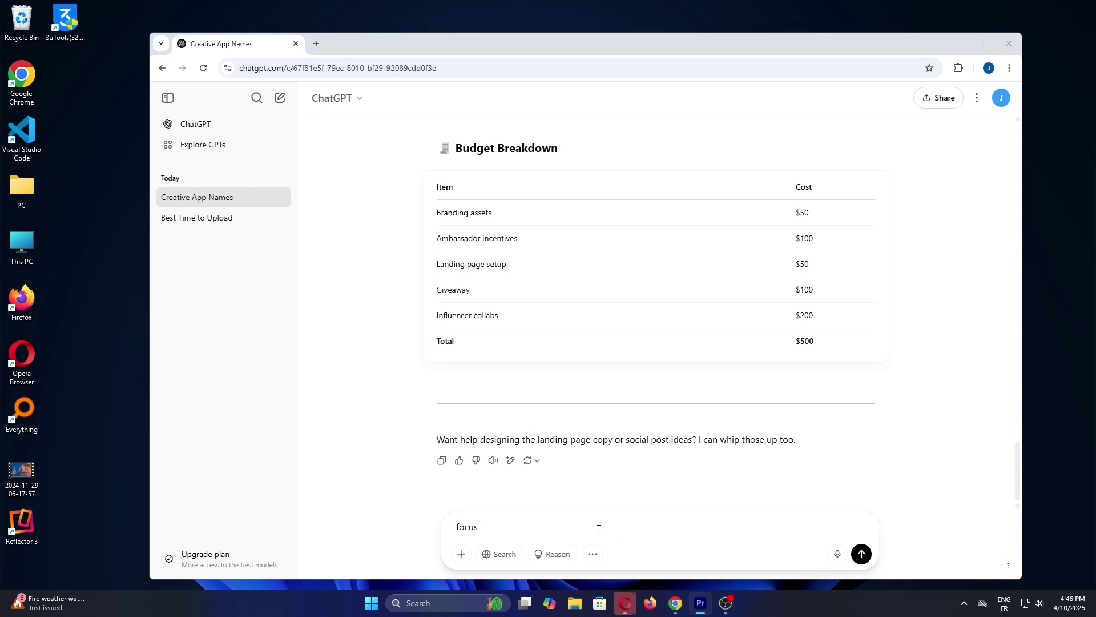
{"action": "type", "text": "the plan on instagram, and suggest three"}
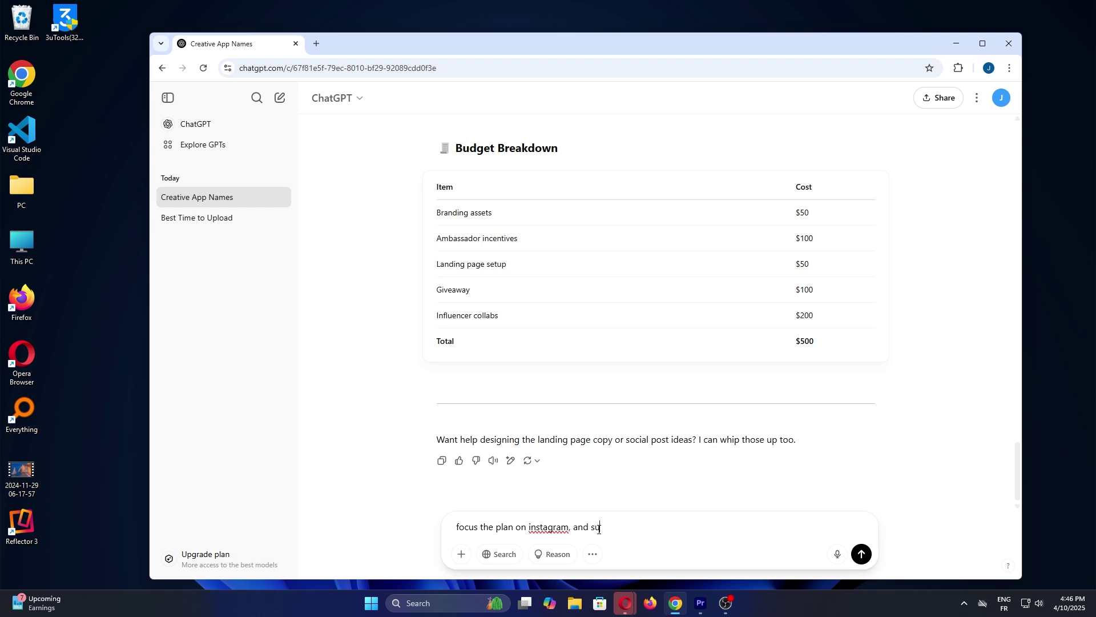
{"action": "type", "text": " post ideas."}
{"action": "key", "text": "Return"}
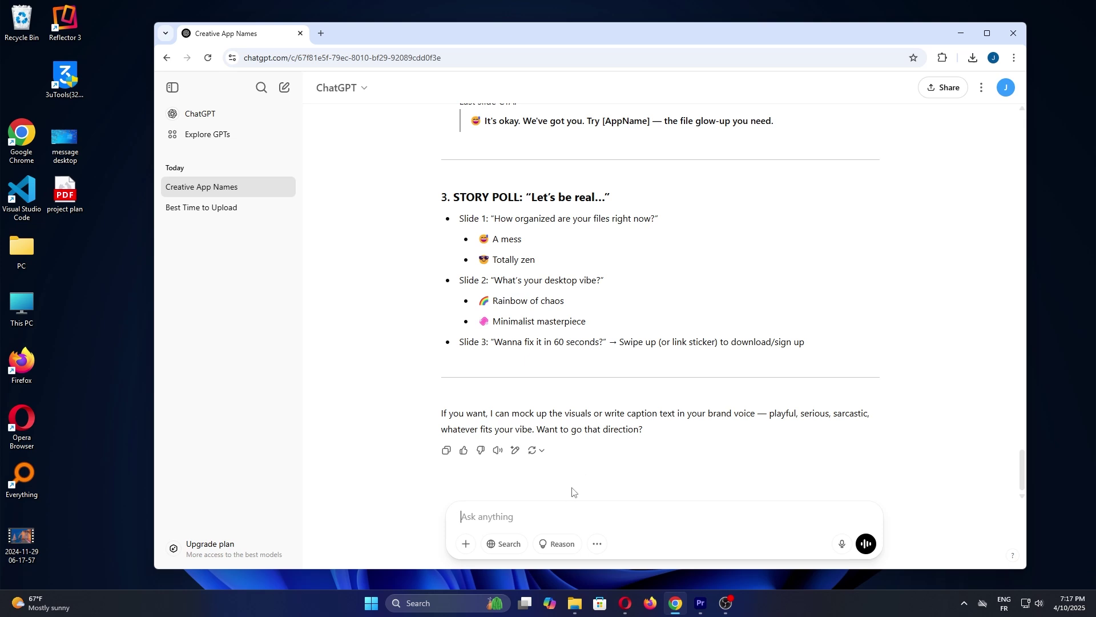
- Attach the "message desktop" PNG image from the computer's Desktop folder to a new message
{"action": "left_click", "coordinate": [465, 547]}
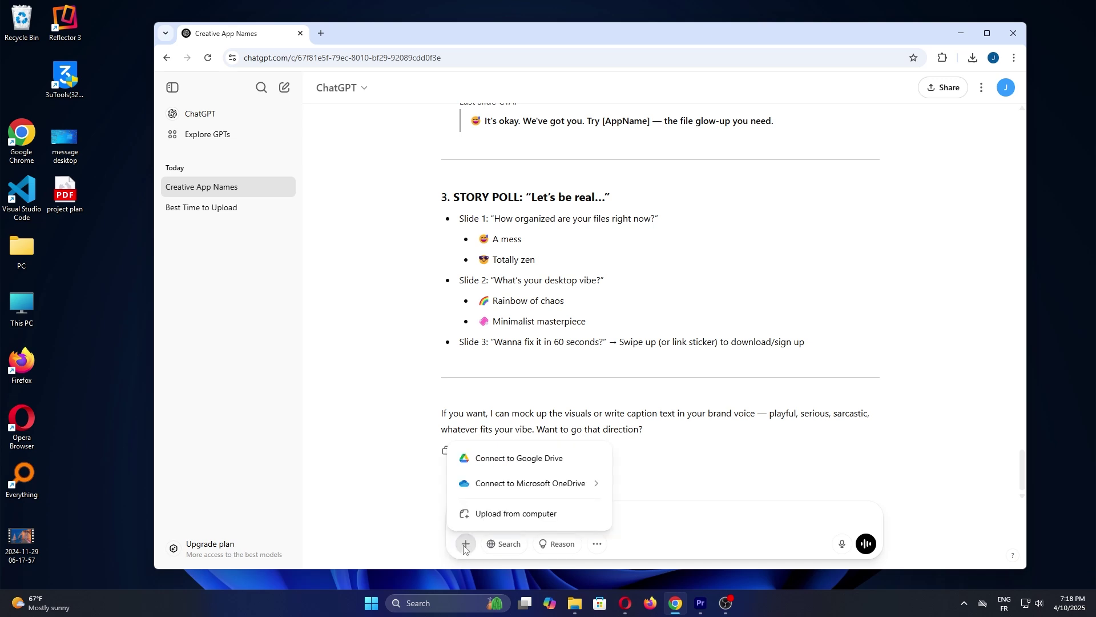
{"action": "left_click", "coordinate": [494, 516]}
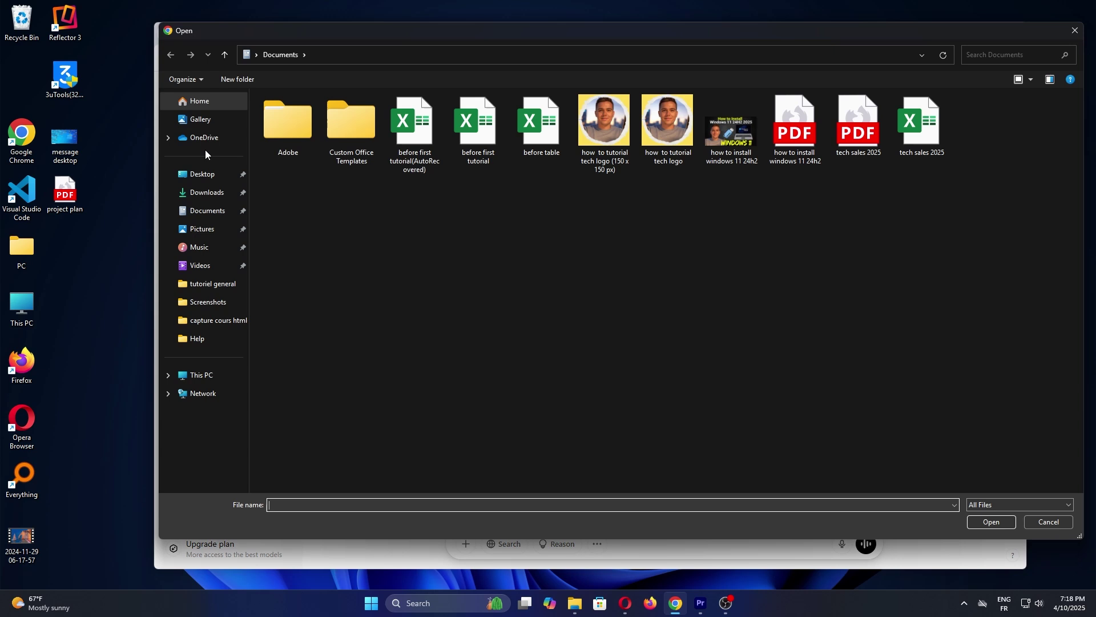
{"action": "left_click", "coordinate": [204, 174]}
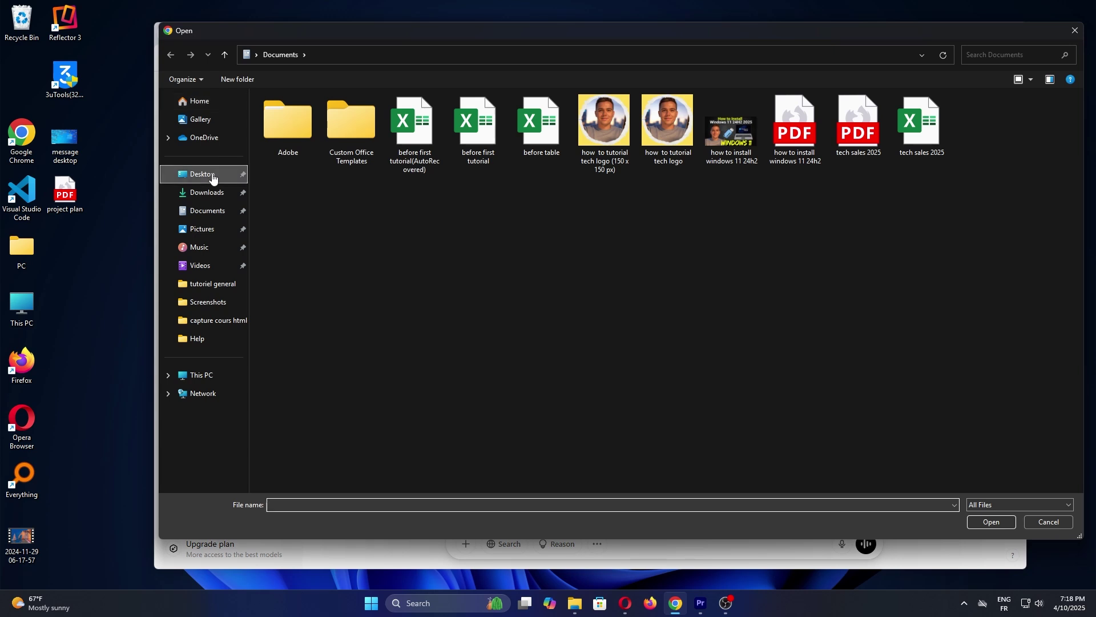
{"action": "left_click", "coordinate": [299, 132]}
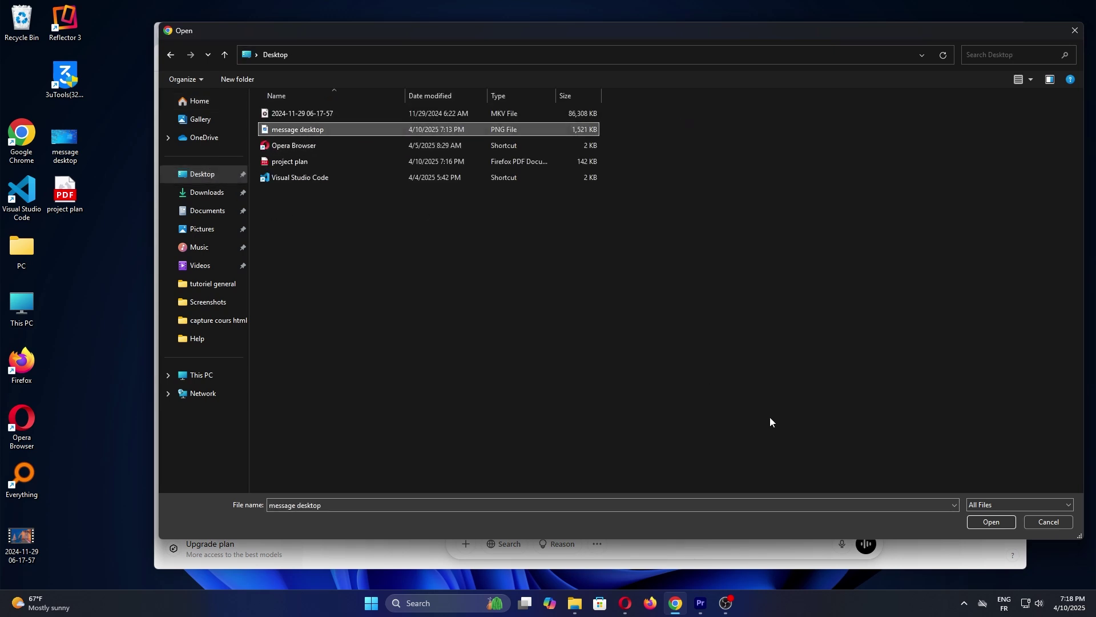
{"action": "left_click", "coordinate": [999, 522]}
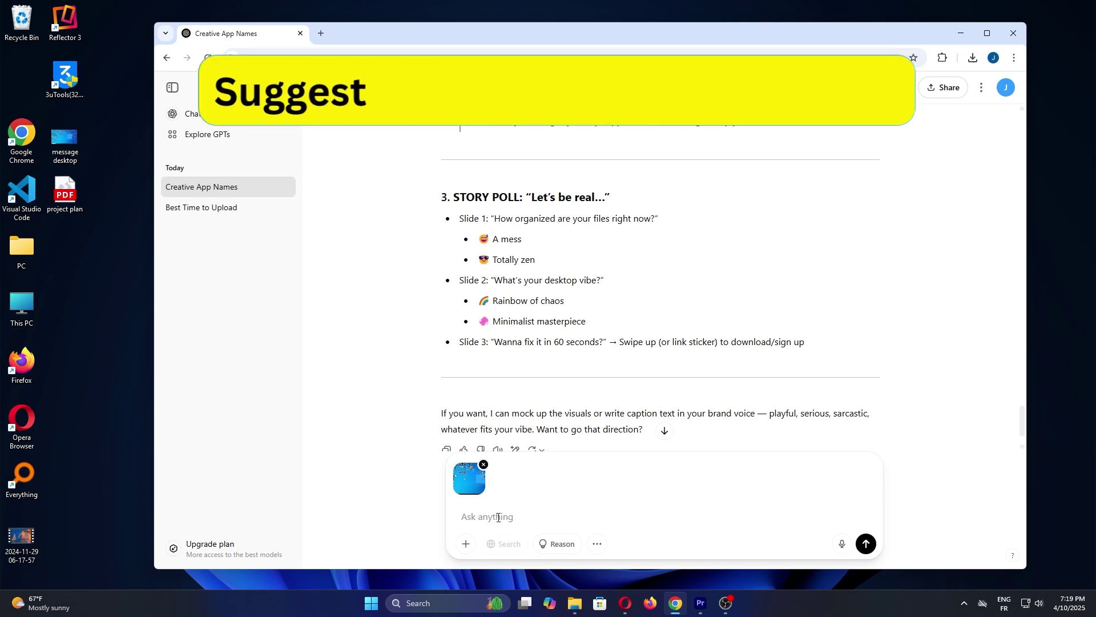
- Send the attached image with the prompt "suggest how to organize this files" and read through the reply
{"action": "type", "text": "suggest how to organize this files"}
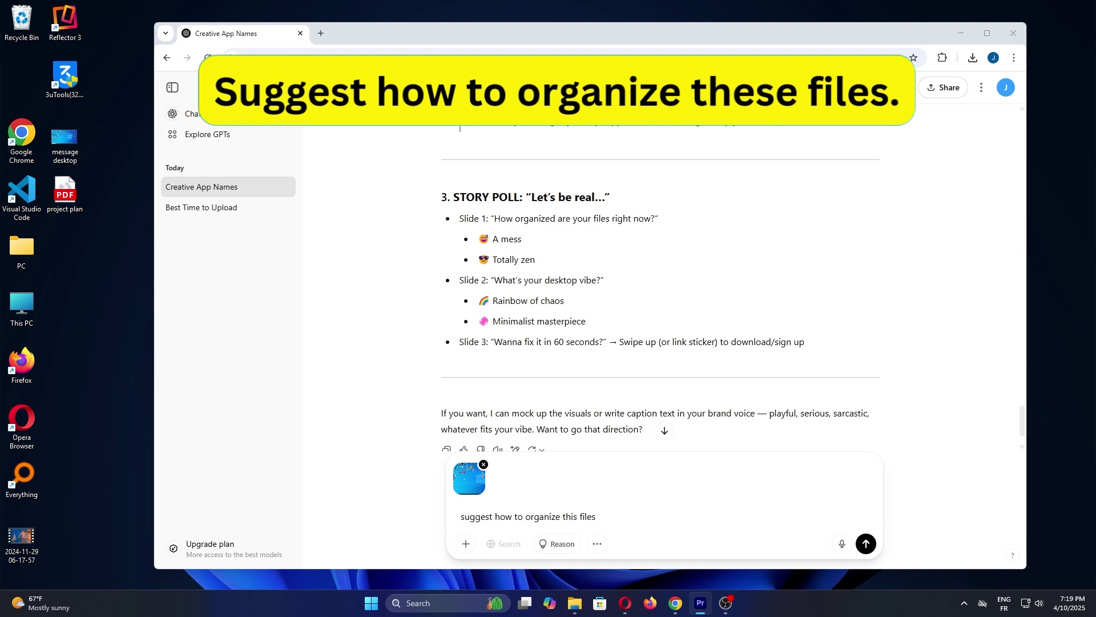
{"action": "key", "text": "Return"}
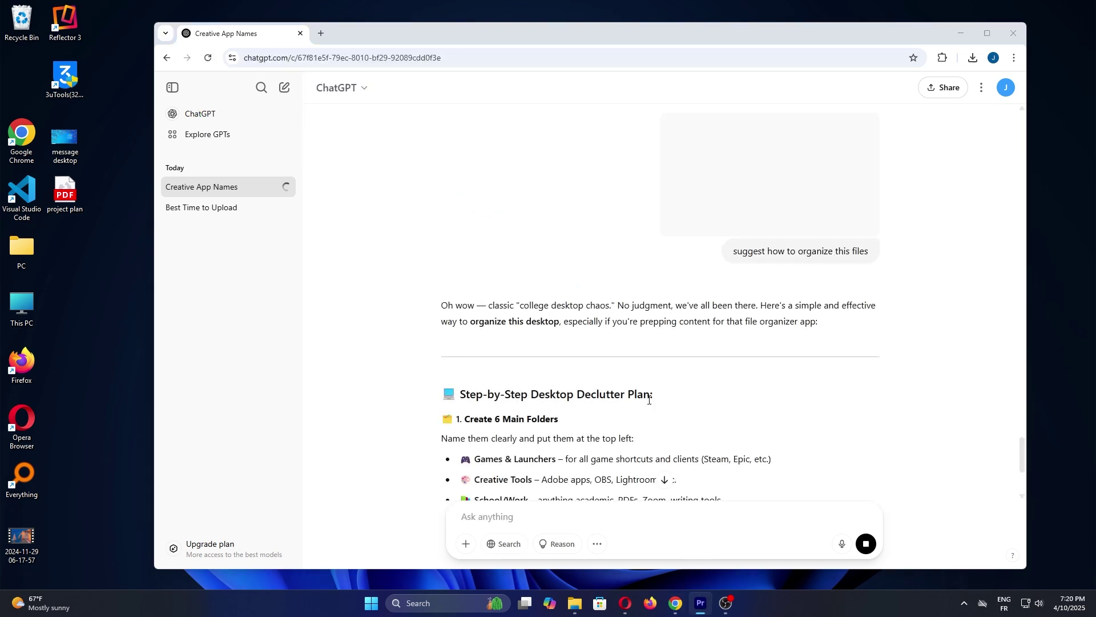
{"action": "scroll", "coordinate": [646, 400], "scroll_direction": "down", "scroll_amount": 2}
{"action": "scroll", "coordinate": [650, 402], "scroll_direction": "down", "scroll_amount": 1}
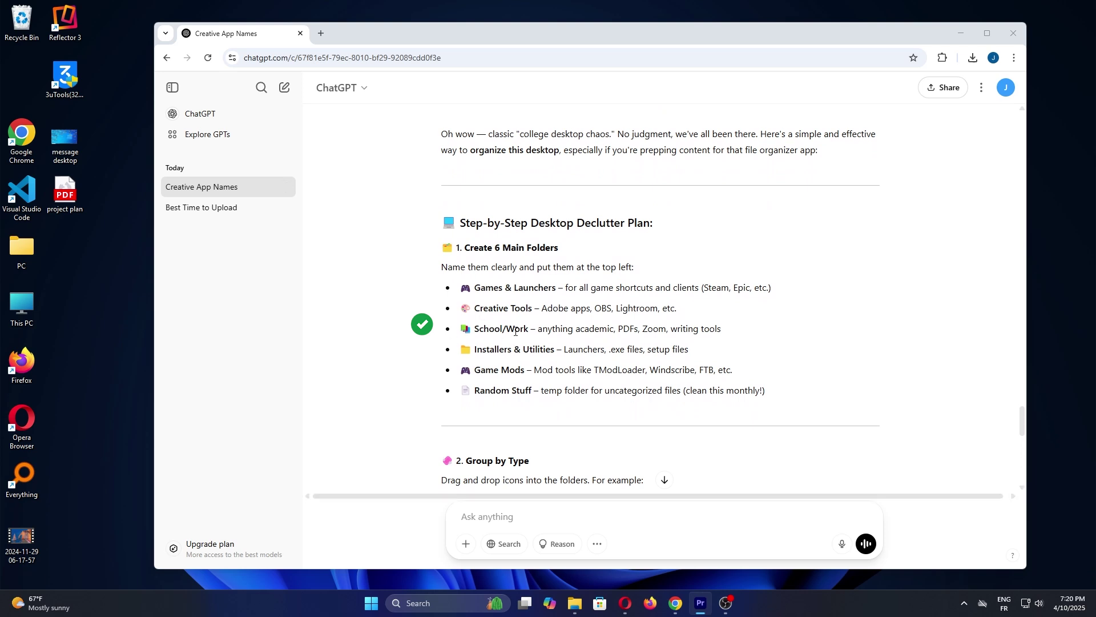
{"action": "scroll", "coordinate": [545, 272], "scroll_direction": "down", "scroll_amount": 1}
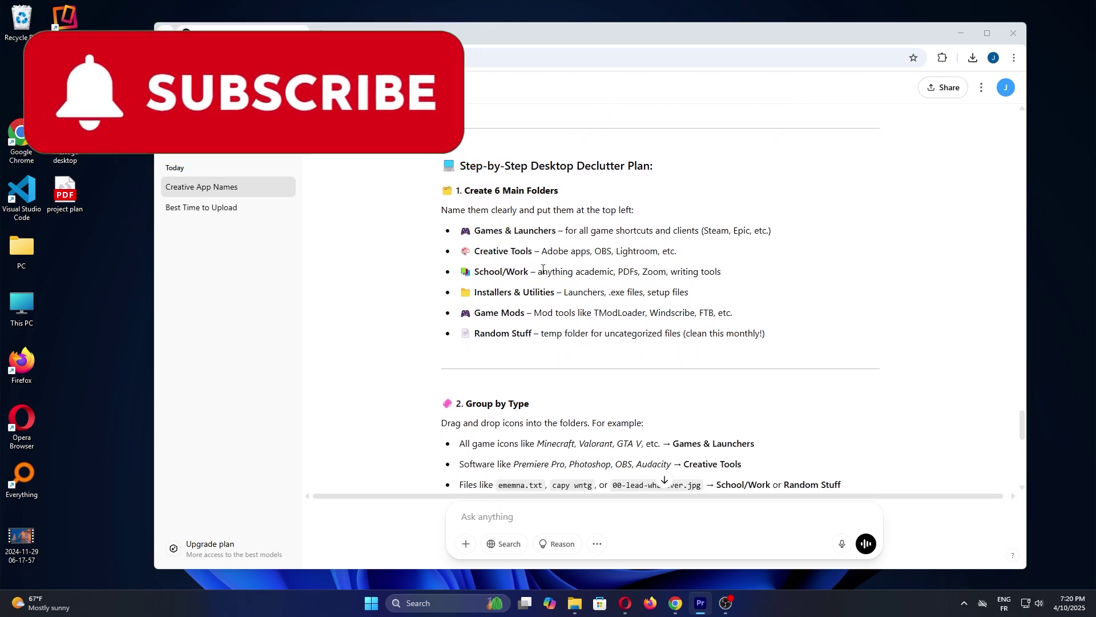
{"action": "scroll", "coordinate": [545, 271], "scroll_direction": "down", "scroll_amount": 1}
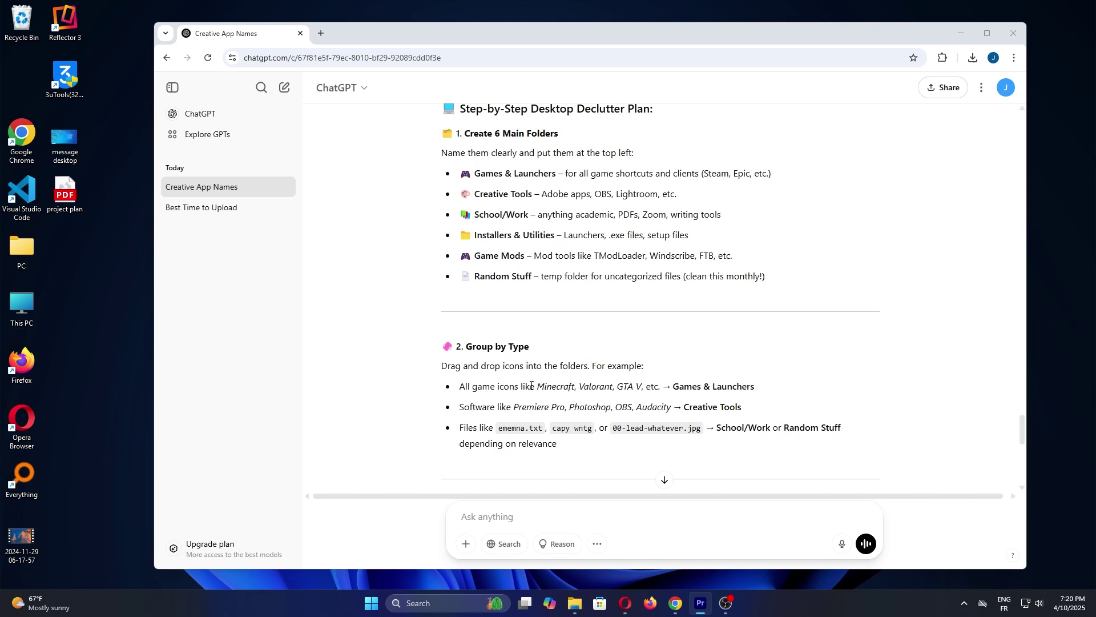
- Attach the "project plan" PDF from the computer's Desktop folder to a new message
{"action": "left_click", "coordinate": [466, 544]}
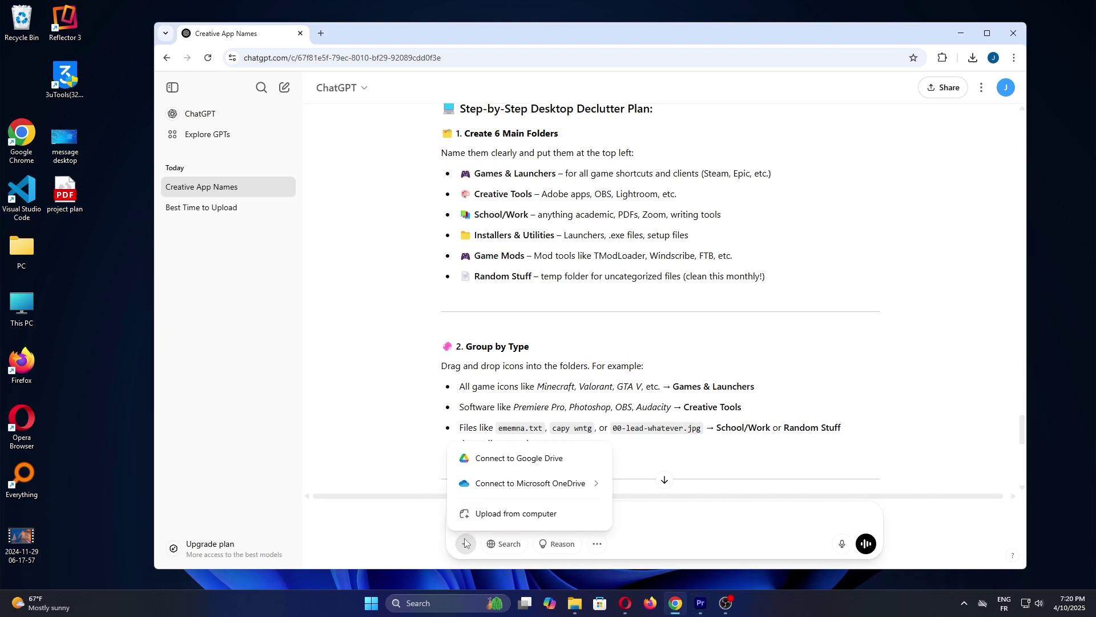
{"action": "left_click", "coordinate": [510, 517]}
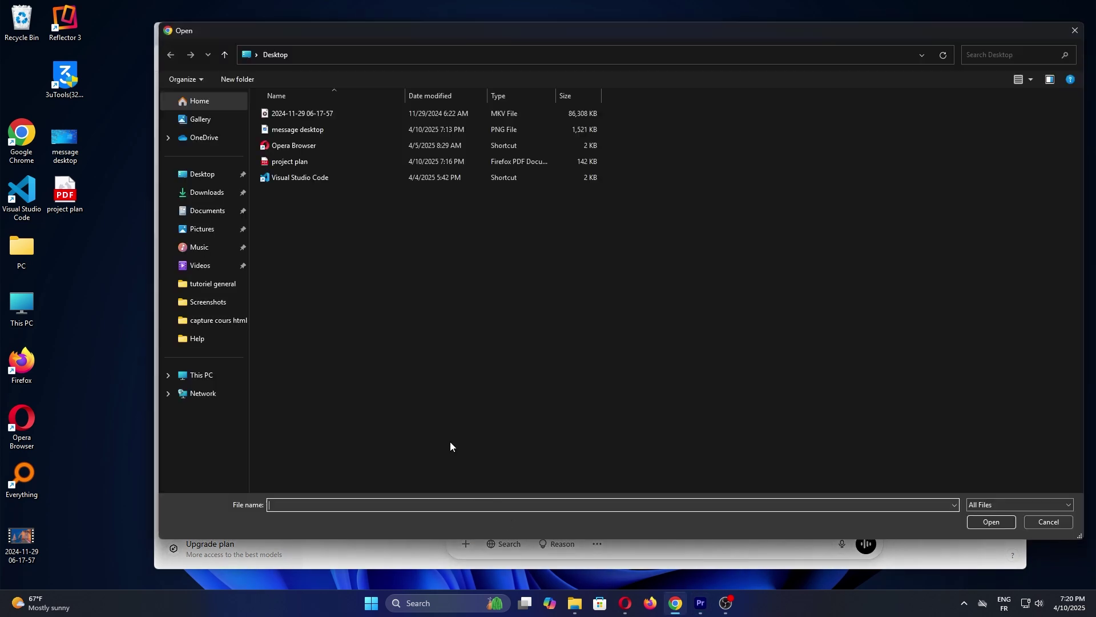
{"action": "left_click", "coordinate": [193, 177]}
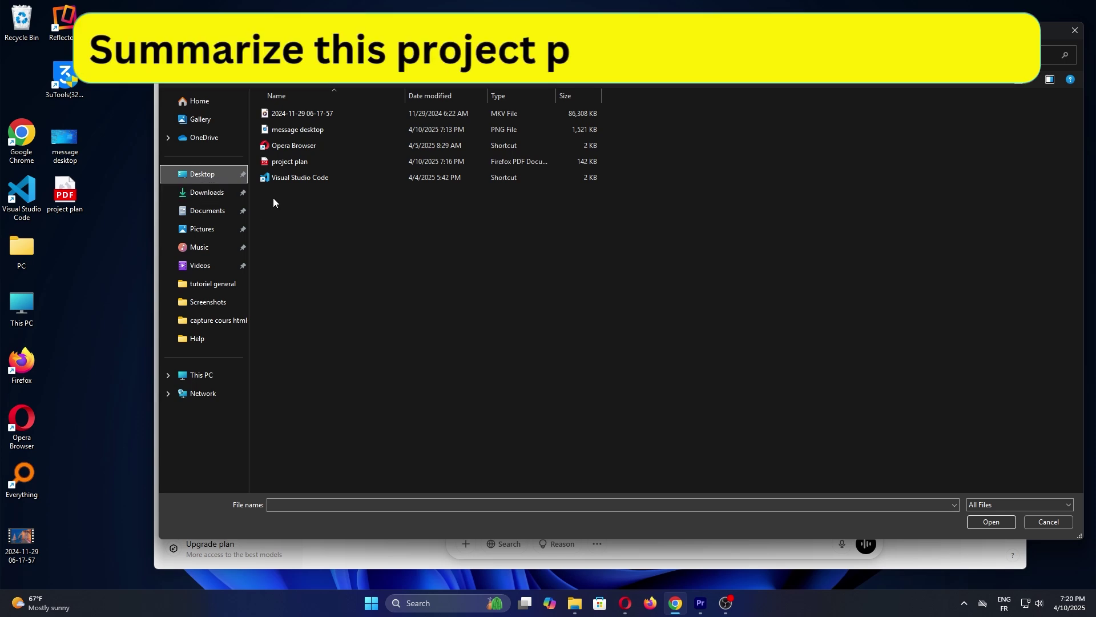
{"action": "left_click", "coordinate": [291, 163]}
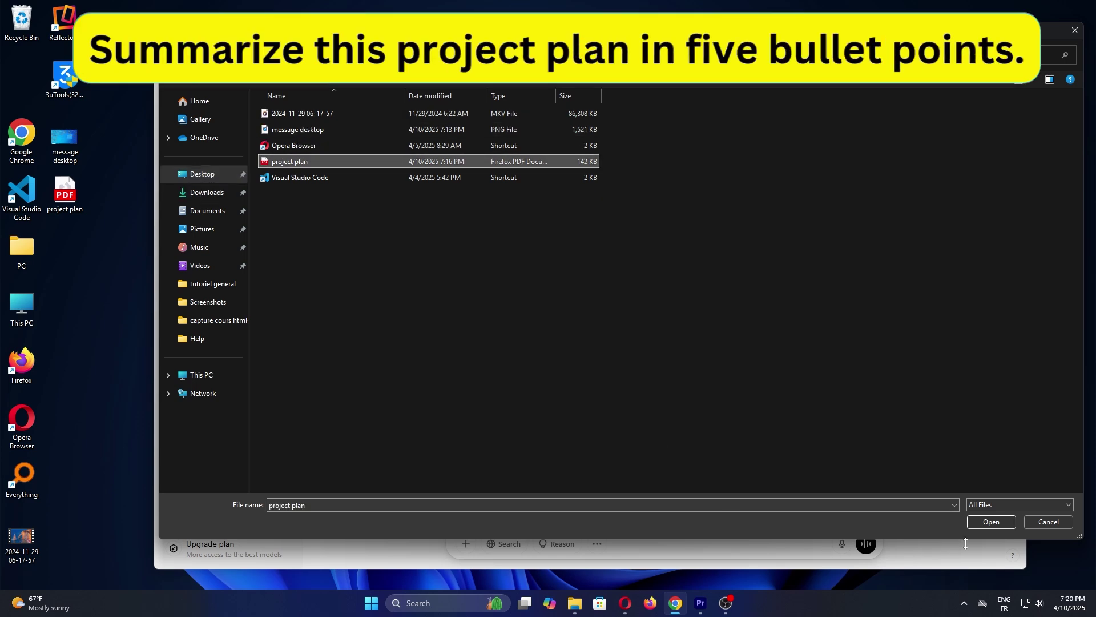
{"action": "left_click", "coordinate": [991, 521]}
- Send the attached PDF with the prompt "summarize this project in five bullet points"
{"action": "type", "text": "summar"}
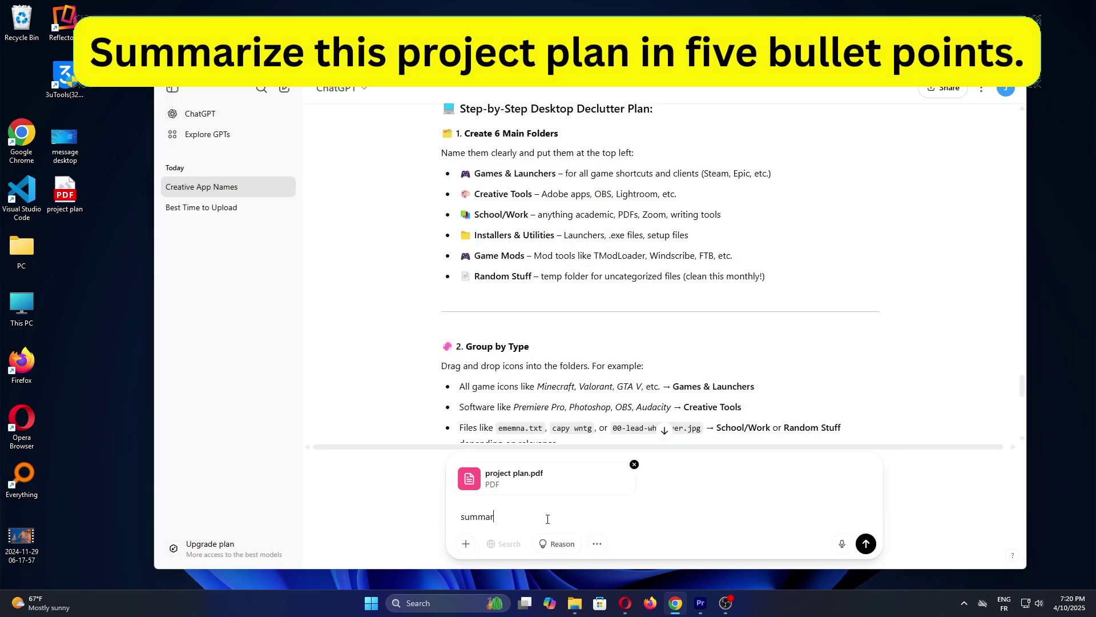
{"action": "type", "text": "ize this project in five bullet points"}
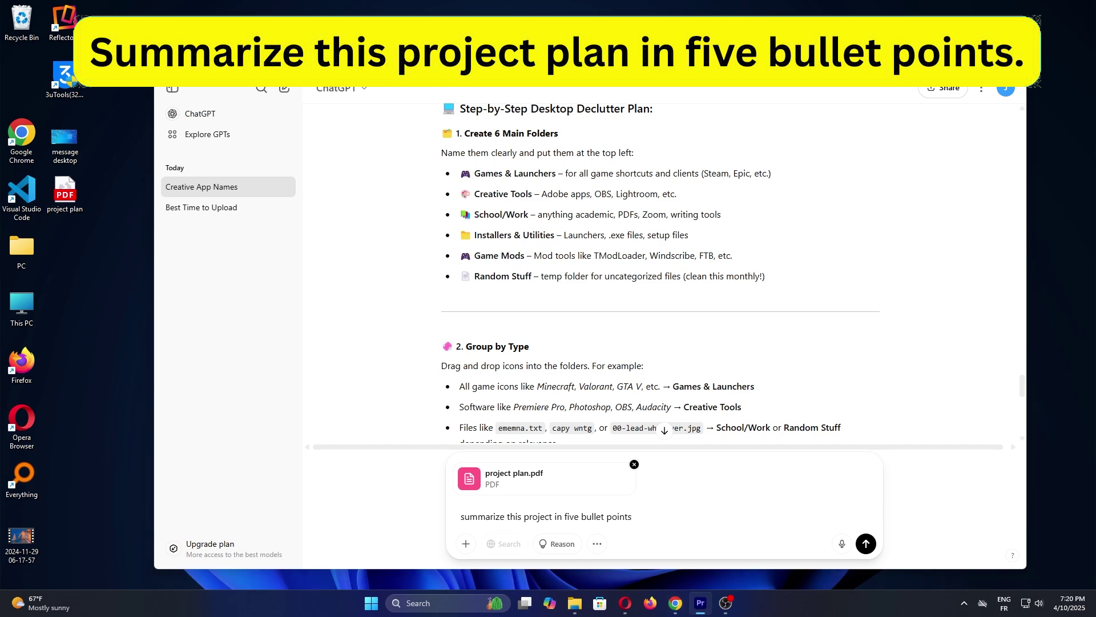
{"action": "key", "text": "Return"}
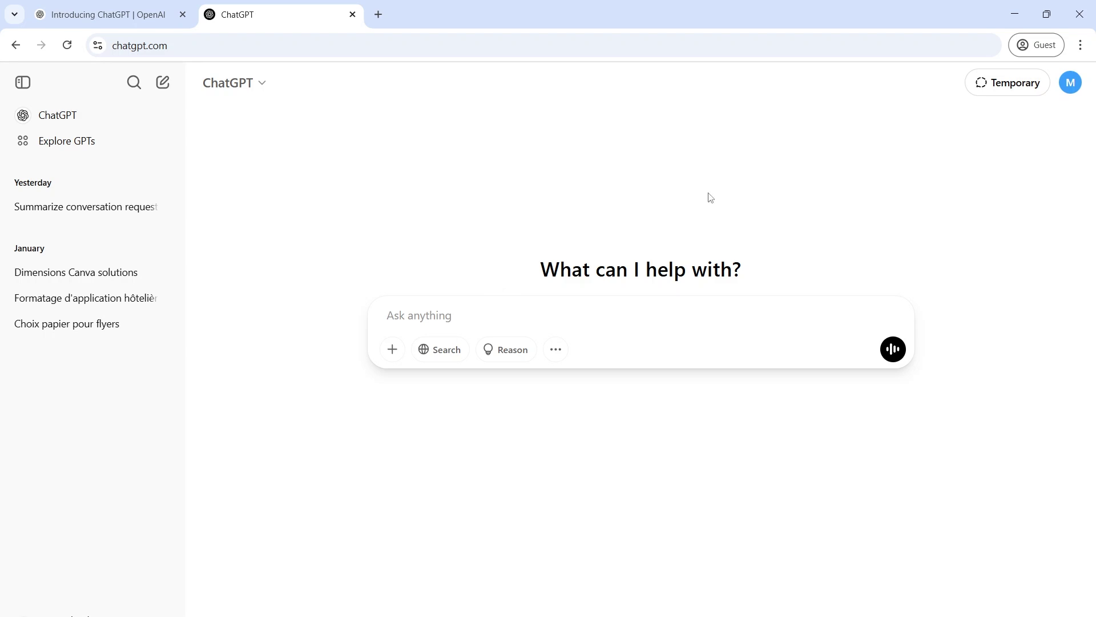
- Hold a voice conversation from a new chat and end it
{"action": "left_click", "coordinate": [896, 358]}
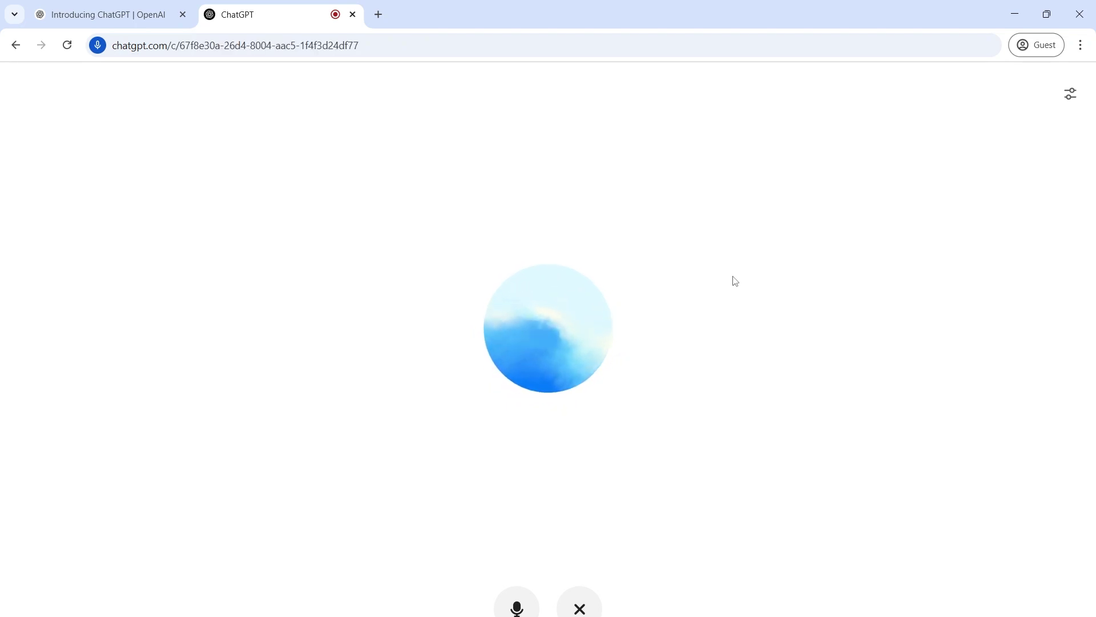
{"action": "left_click", "coordinate": [581, 609]}
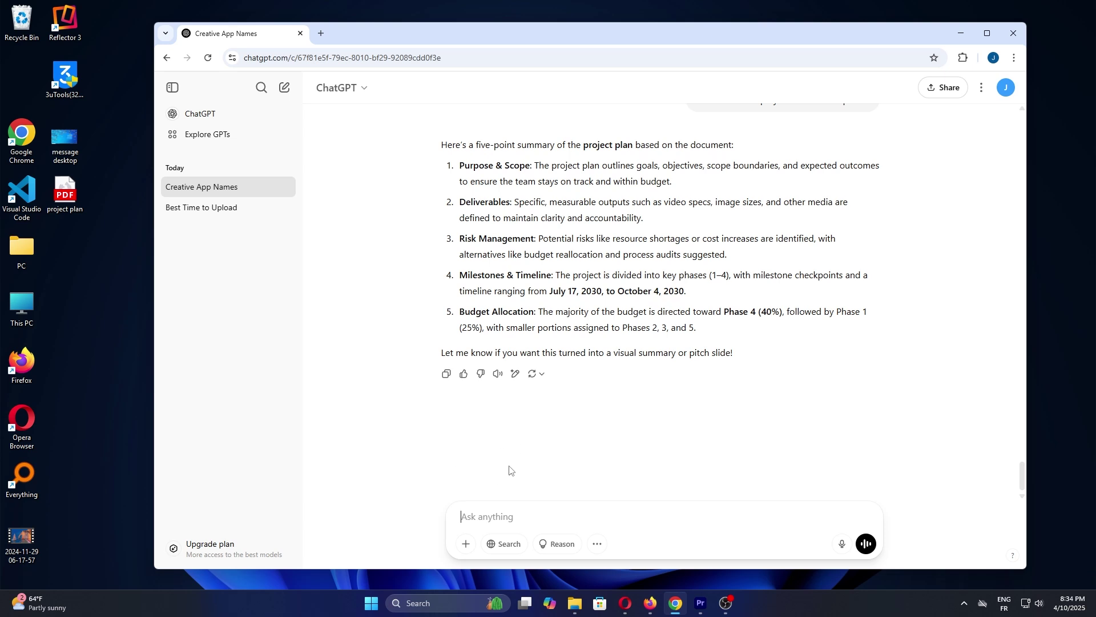
- Turn on web search in the Creative App Names chat and send the prompt "what are the top tech trends for 2025"
{"action": "left_click", "coordinate": [505, 547]}
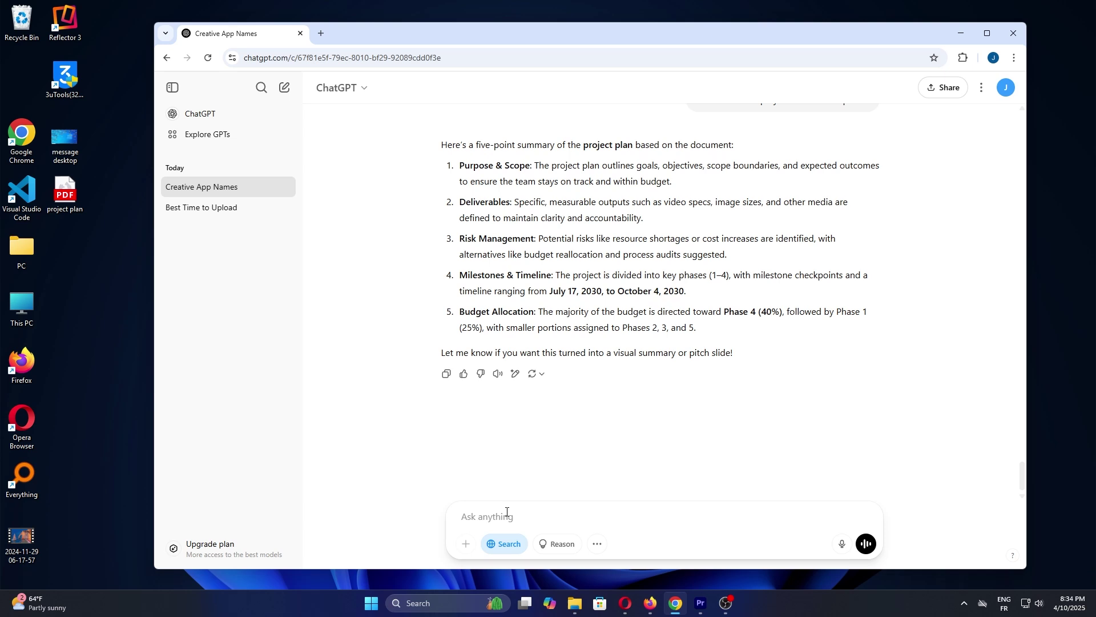
{"action": "type", "text": "w"}
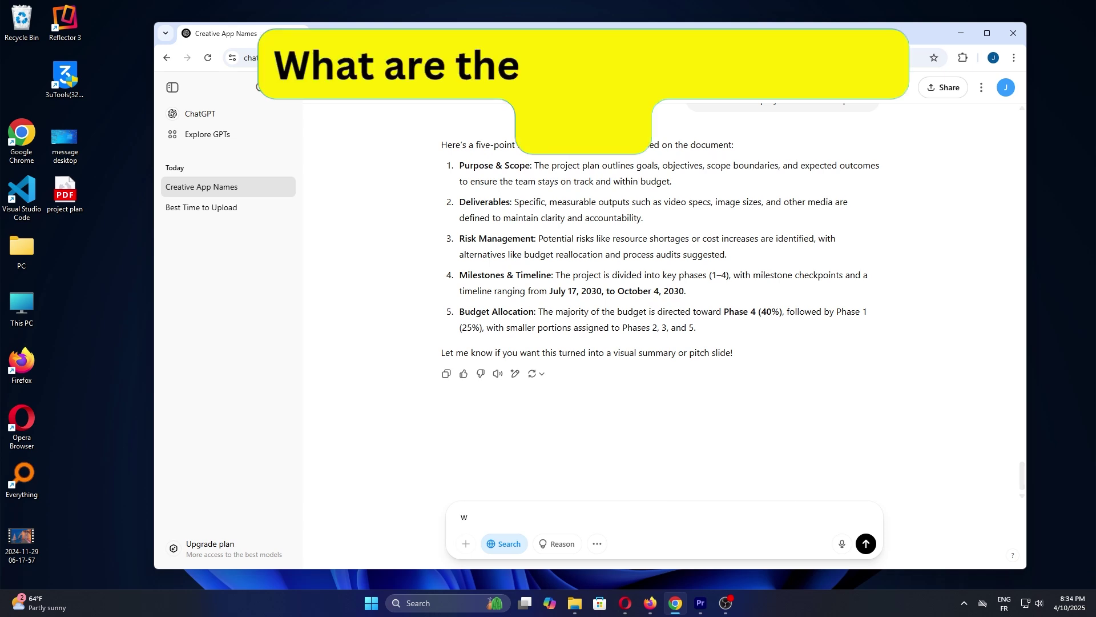
{"action": "type", "text": "hat are the top"}
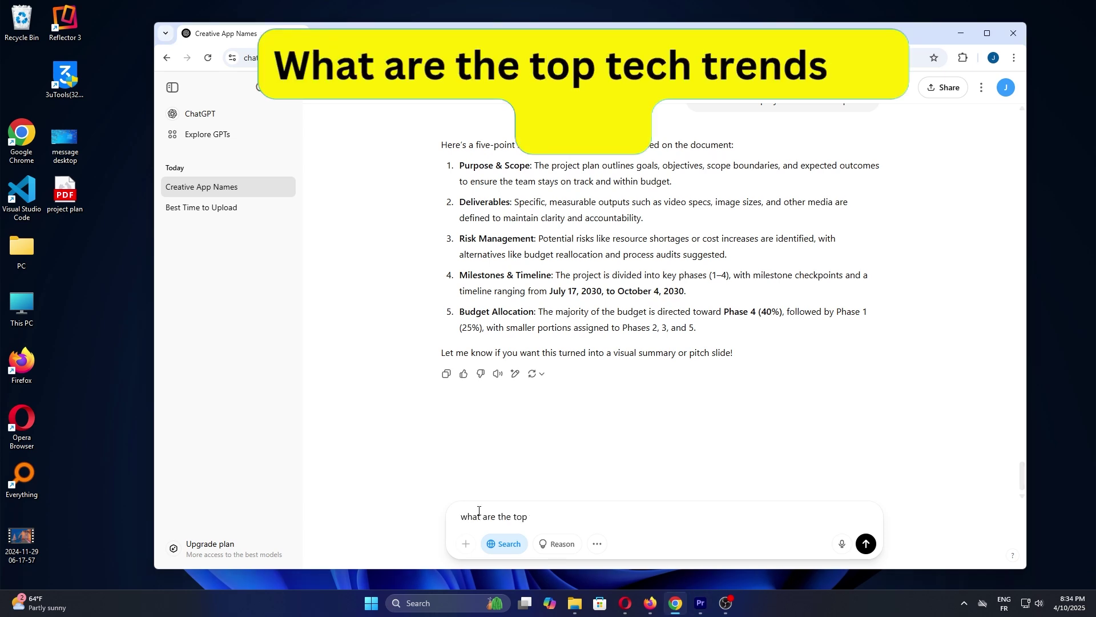
{"action": "type", "text": " tech trends for 2025"}
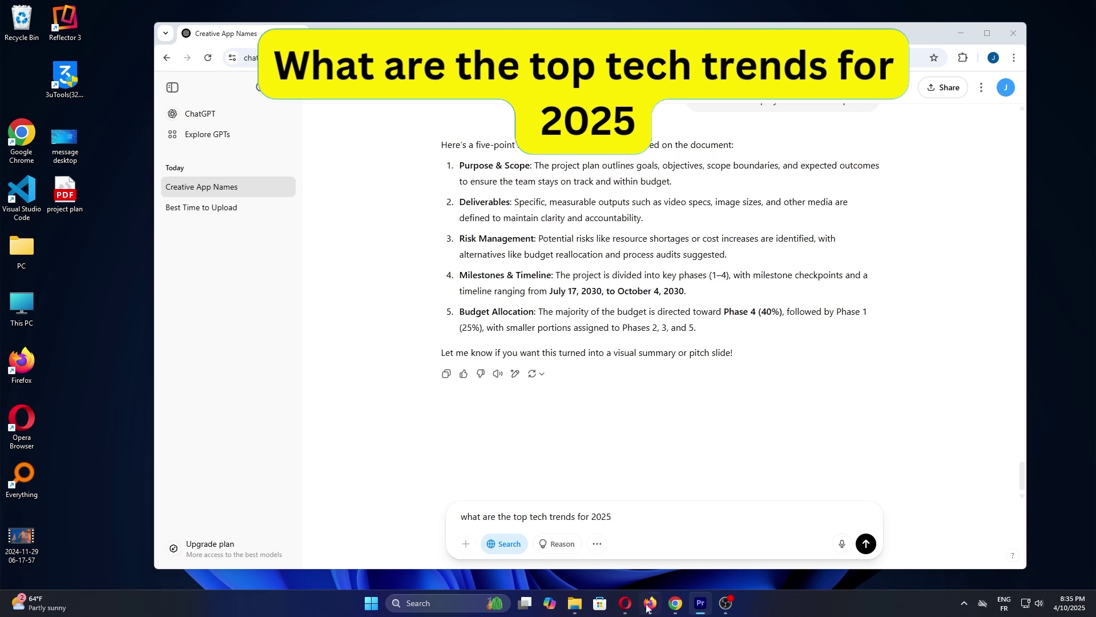
{"action": "key", "text": "Return"}
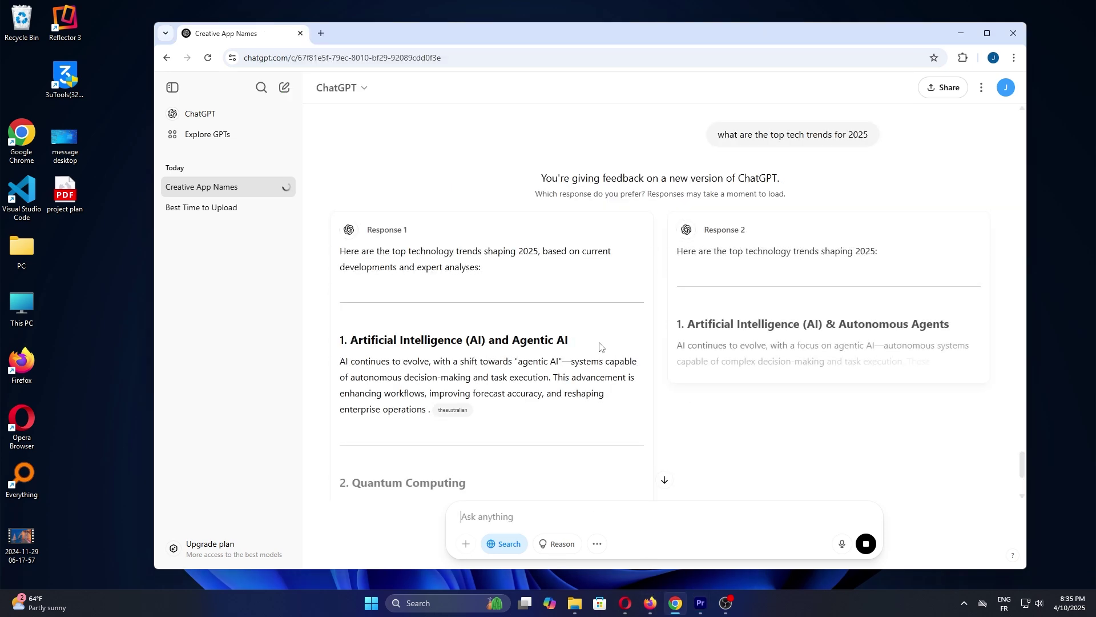
- Read through both alternative responses on the 2025 tech trends down to their sources
{"action": "scroll", "coordinate": [577, 216], "scroll_direction": "down", "scroll_amount": 2}
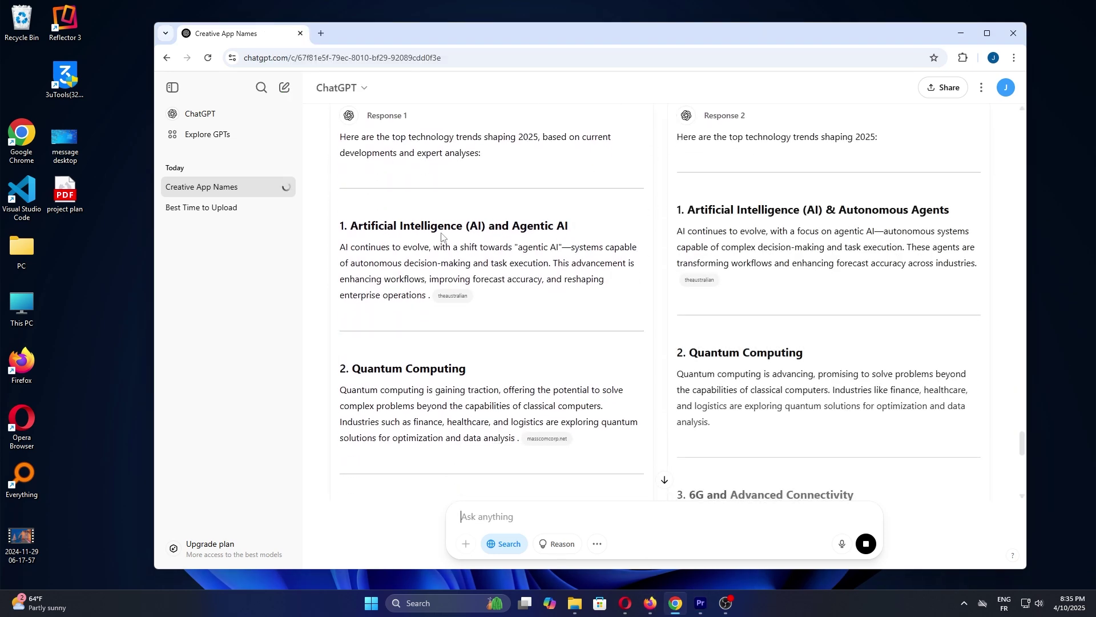
{"action": "scroll", "coordinate": [394, 331], "scroll_direction": "down", "scroll_amount": 1}
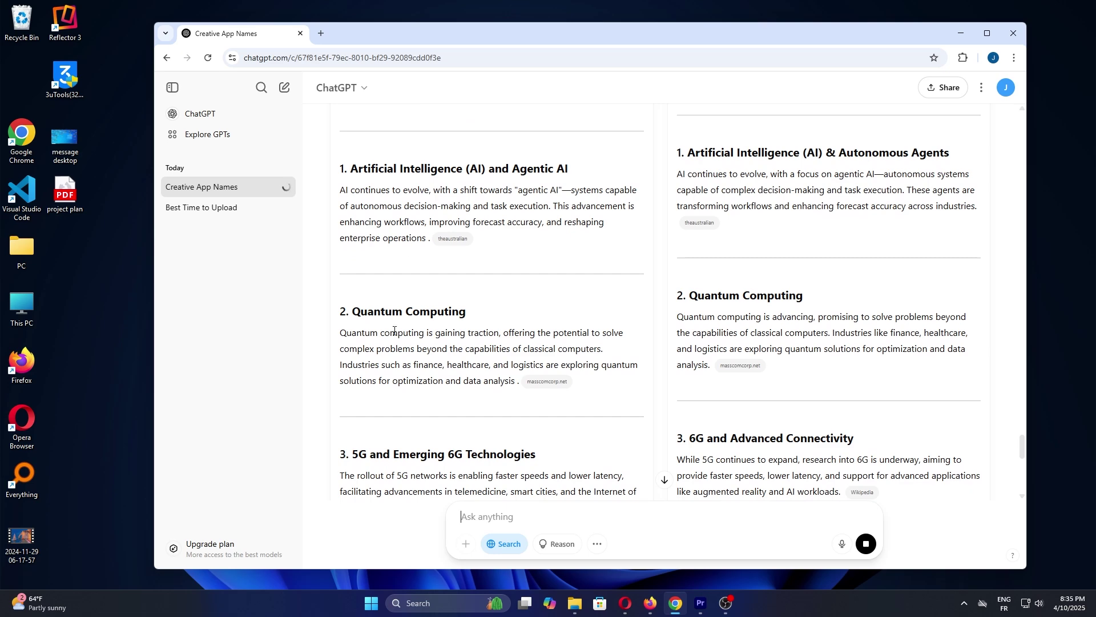
{"action": "scroll", "coordinate": [394, 332], "scroll_direction": "down", "scroll_amount": 2}
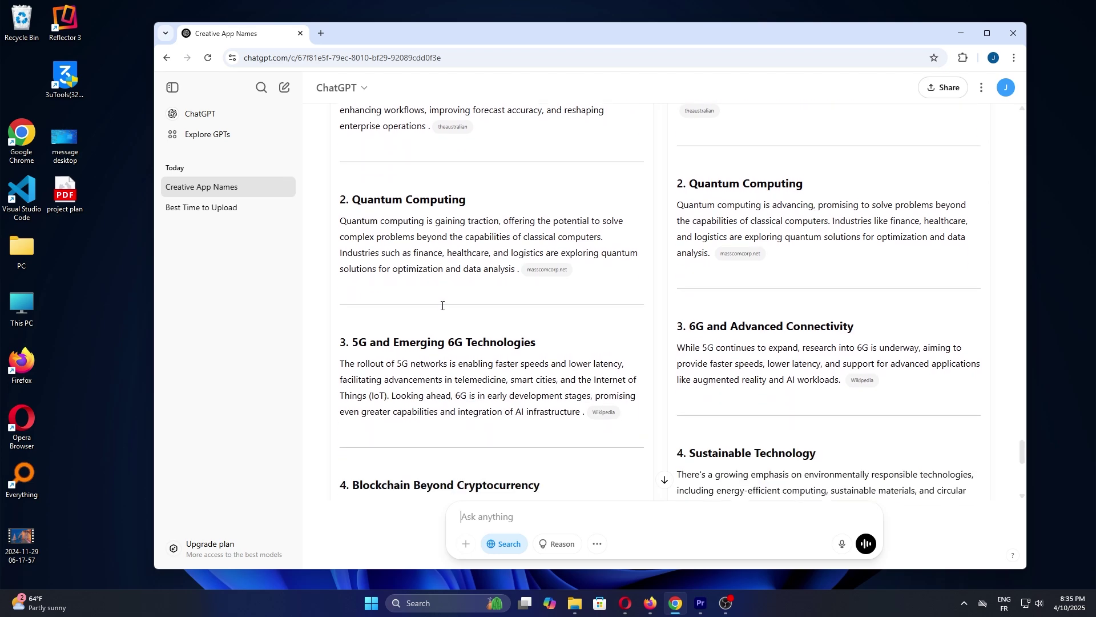
{"action": "scroll", "coordinate": [457, 308], "scroll_direction": "down", "scroll_amount": 2}
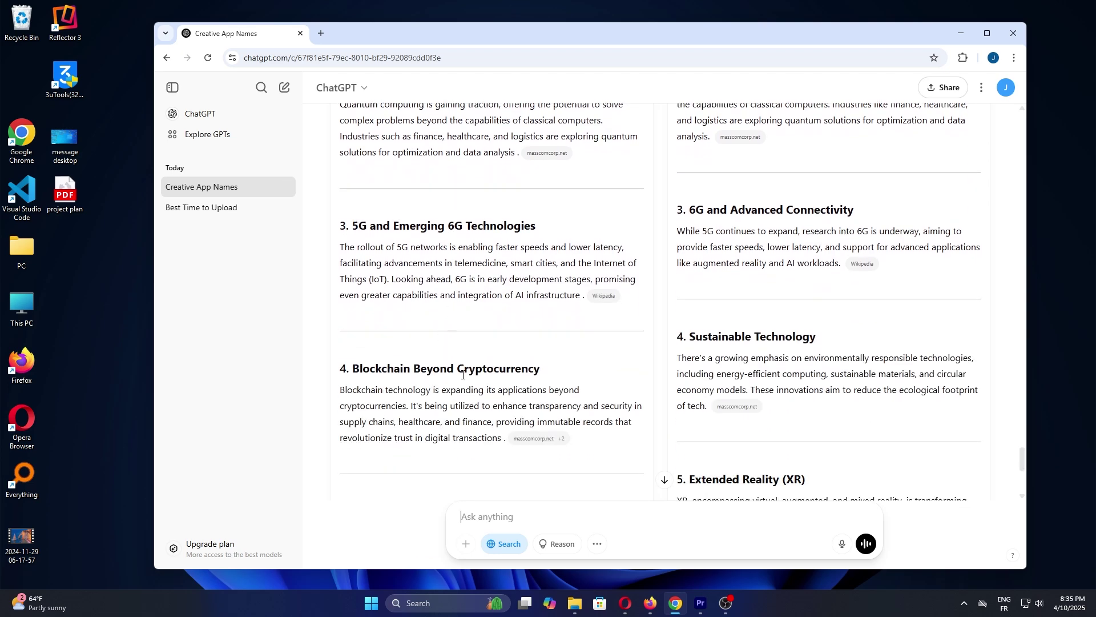
{"action": "scroll", "coordinate": [462, 375], "scroll_direction": "down", "scroll_amount": 1}
{"action": "scroll", "coordinate": [468, 349], "scroll_direction": "up", "scroll_amount": 1}
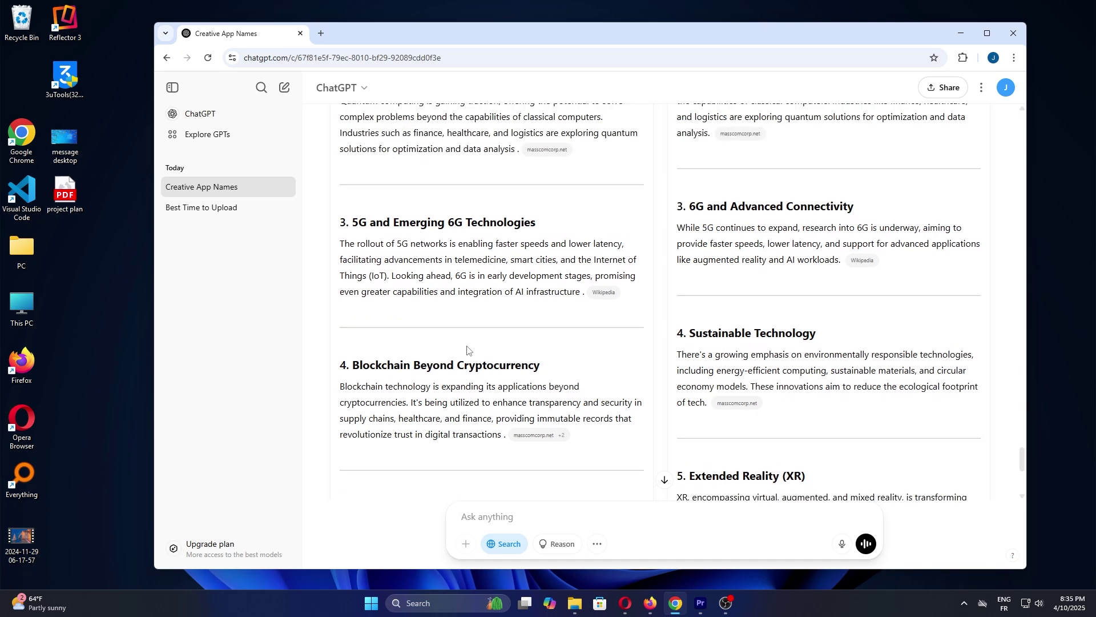
{"action": "scroll", "coordinate": [467, 349], "scroll_direction": "down", "scroll_amount": 5}
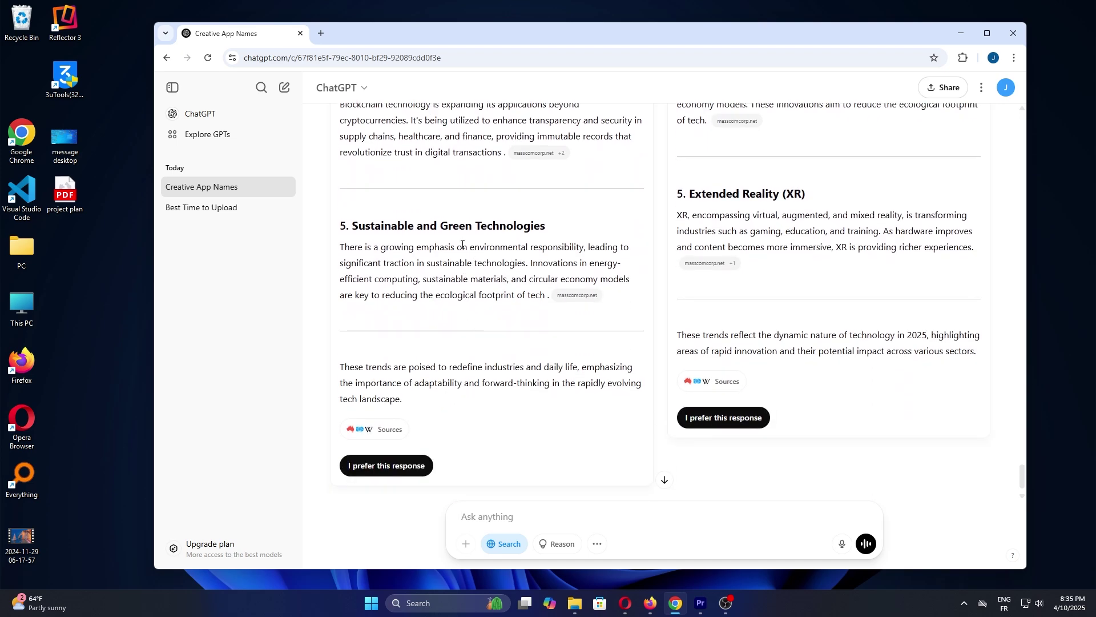
- Send the follow-up prompt "focus on IA trends, and give there examples" and read through the response
{"action": "scroll", "coordinate": [463, 244], "scroll_direction": "up", "scroll_amount": 1}
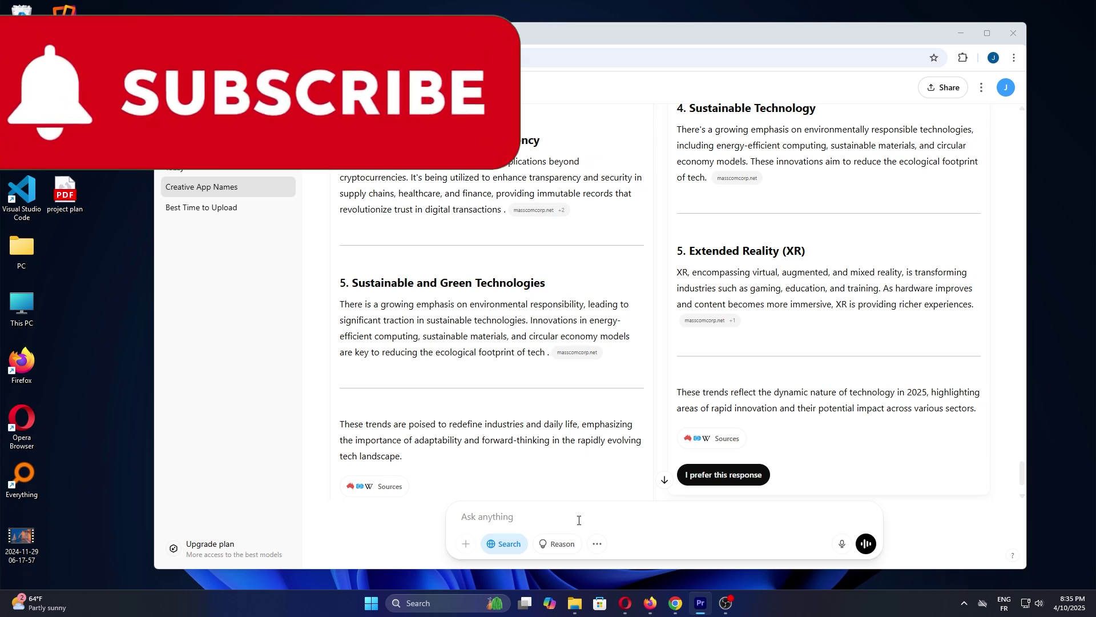
{"action": "type", "text": "f"}
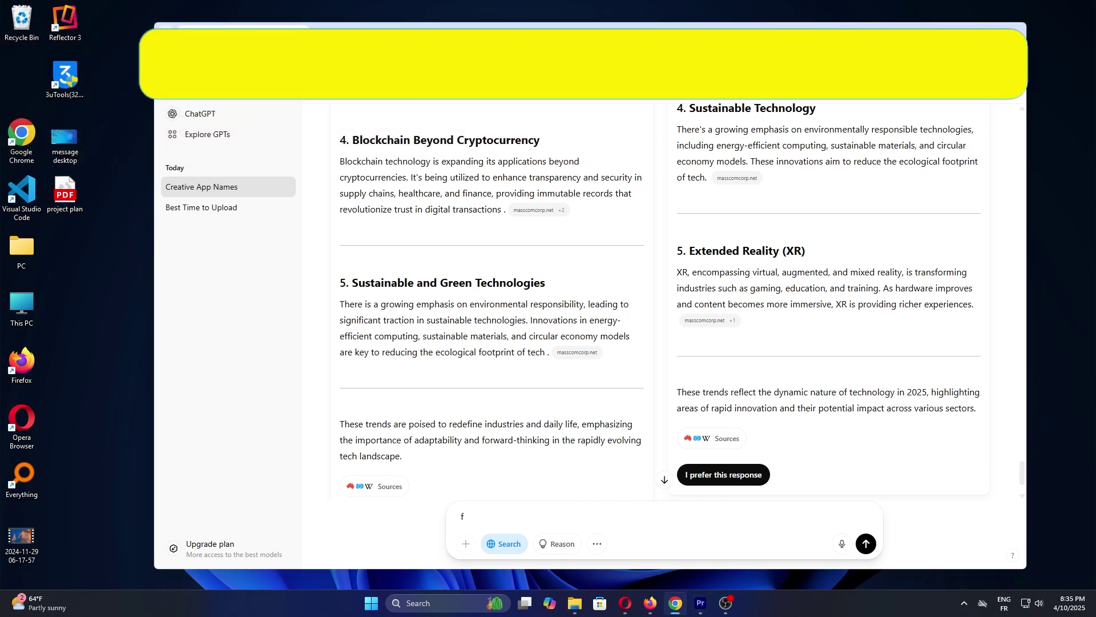
{"action": "type", "text": "ocus on IA trends, and give there examples"}
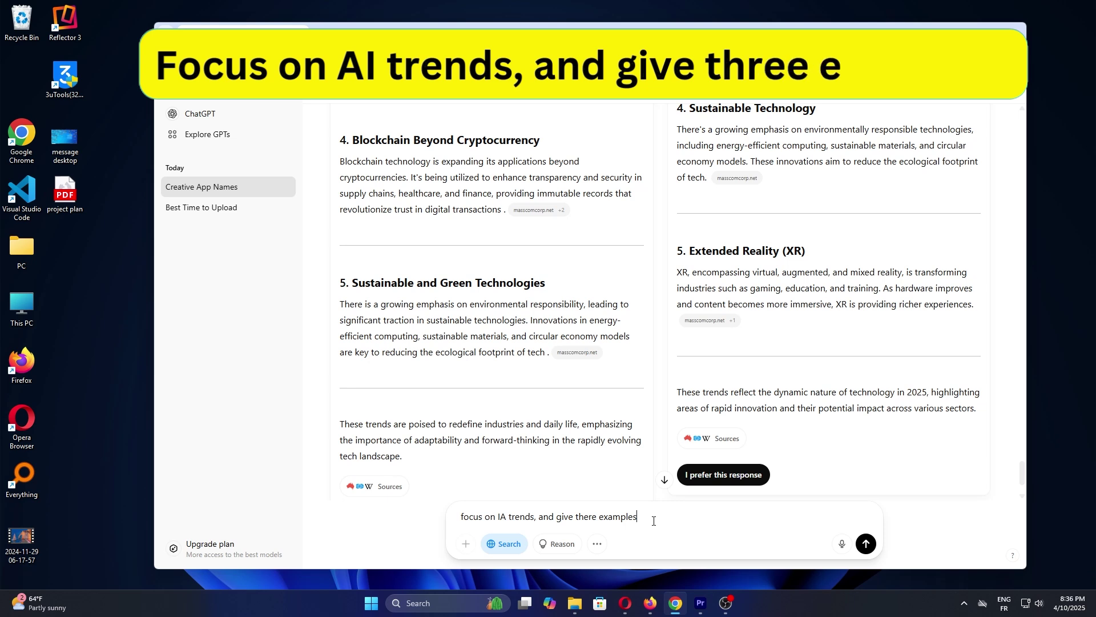
{"action": "key", "text": "Return"}
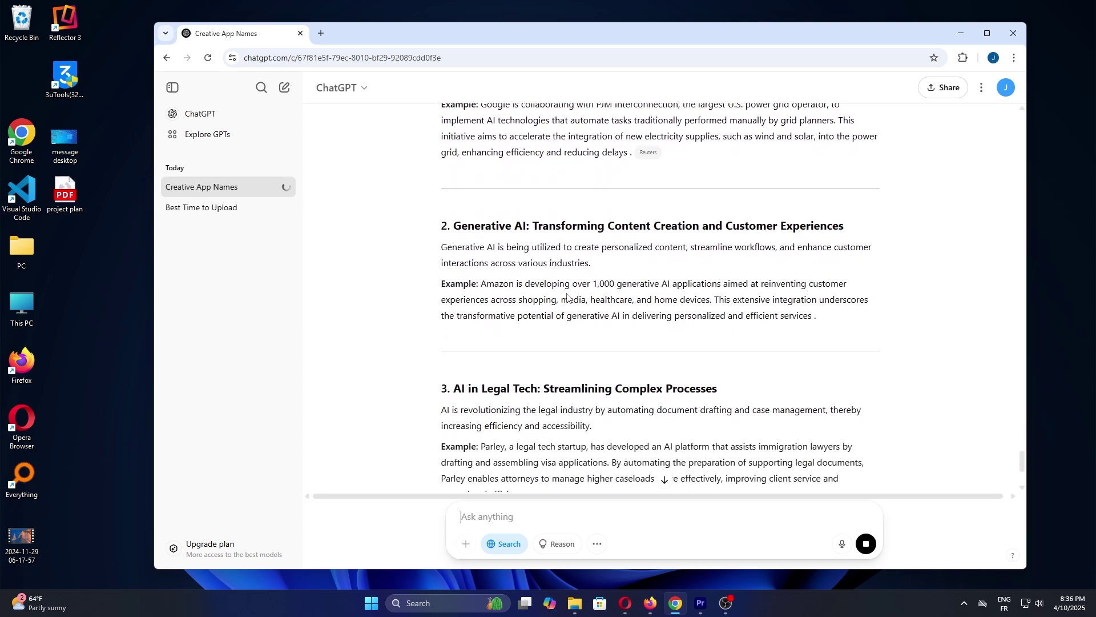
{"action": "scroll", "coordinate": [548, 291], "scroll_direction": "down", "scroll_amount": 2}
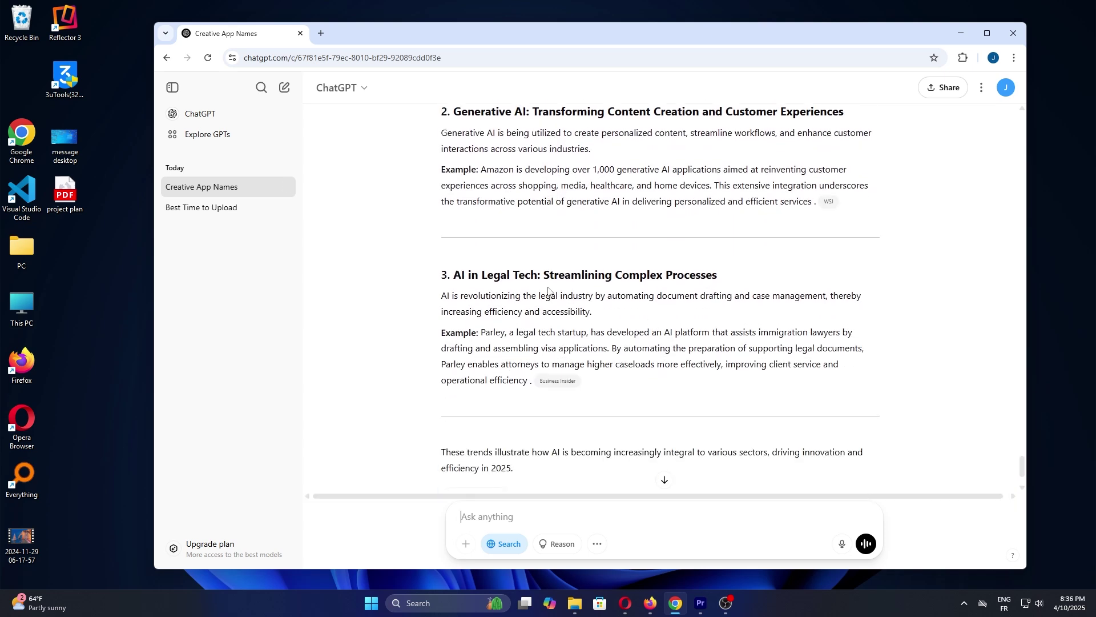
{"action": "scroll", "coordinate": [548, 292], "scroll_direction": "down", "scroll_amount": 1}
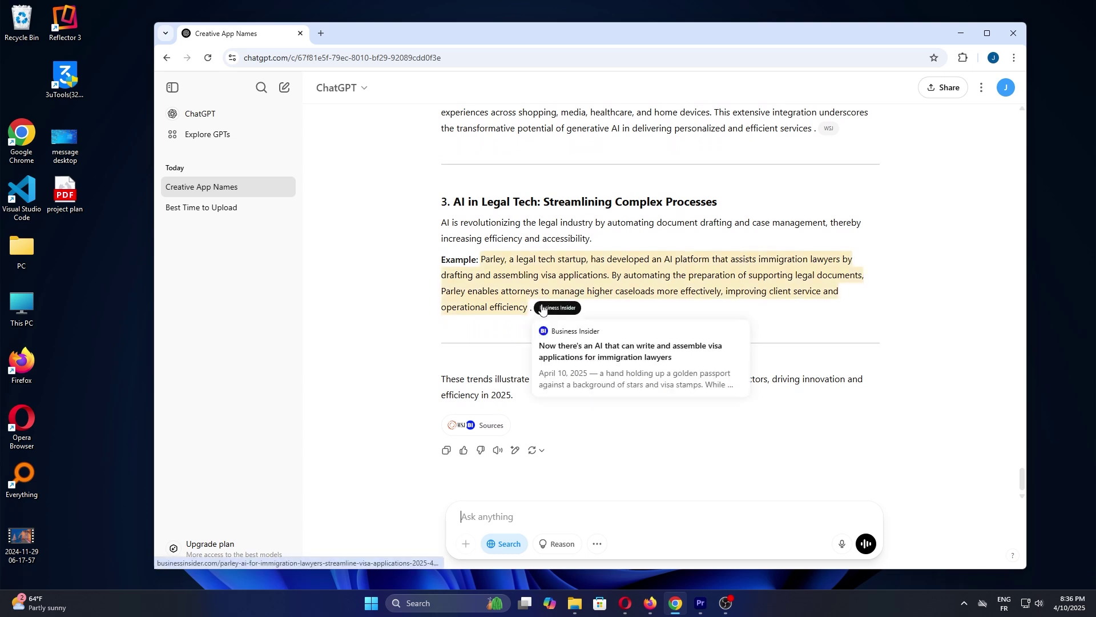
{"action": "scroll", "coordinate": [519, 390], "scroll_direction": "up", "scroll_amount": 2}
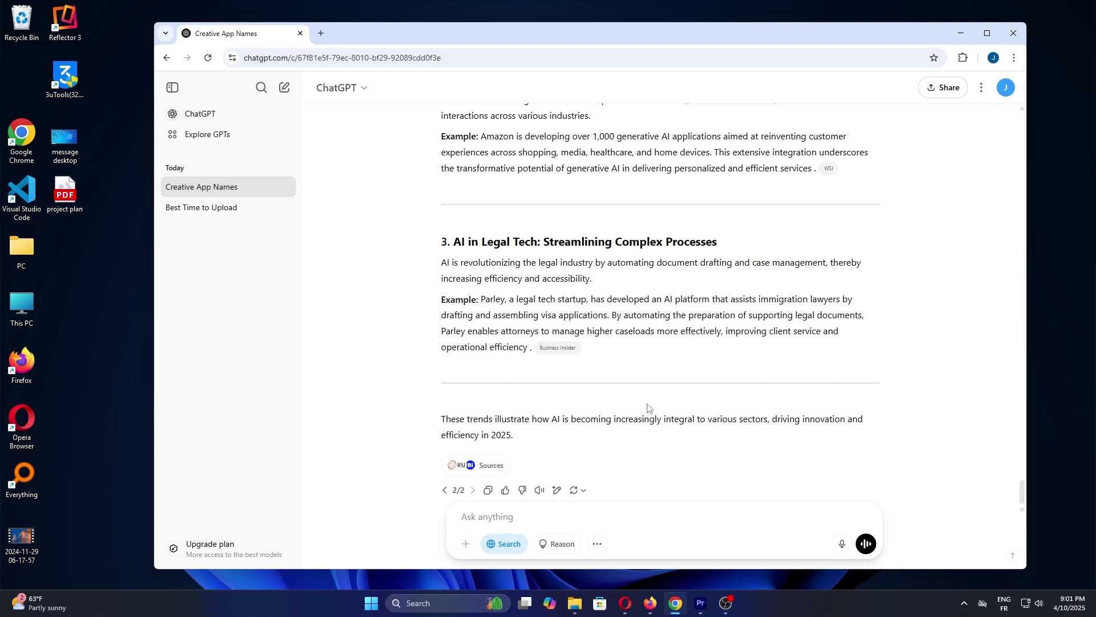
- Open the ChatGPT customization and enter the nickname and the occupation "i am a tech startup founder working on a digital file organizer app"
{"action": "left_click", "coordinate": [1004, 93]}
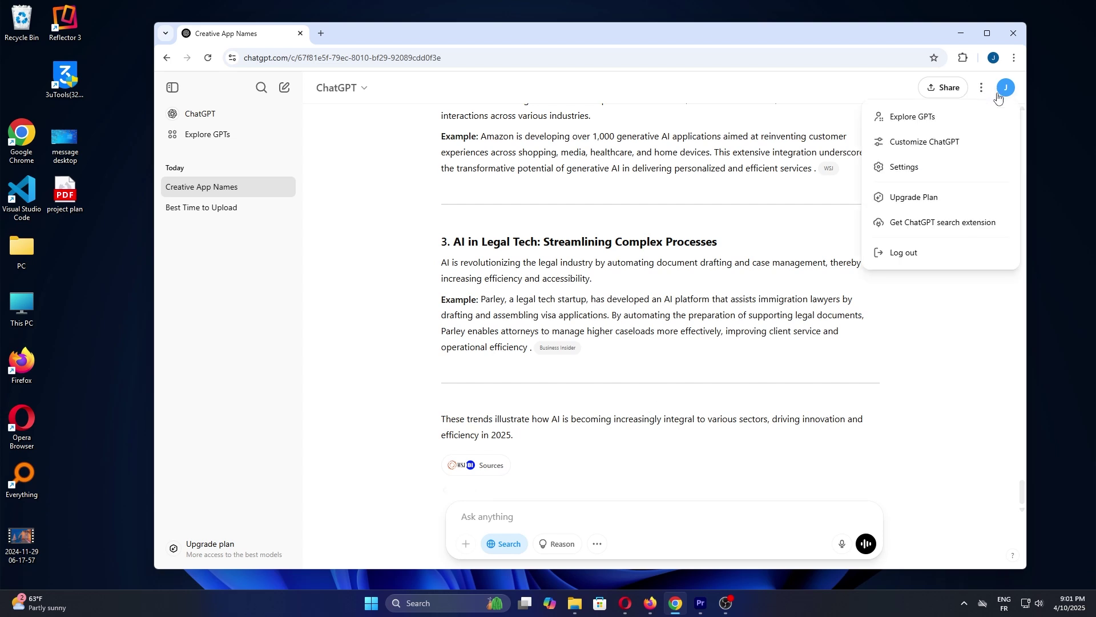
{"action": "left_click", "coordinate": [943, 142]}
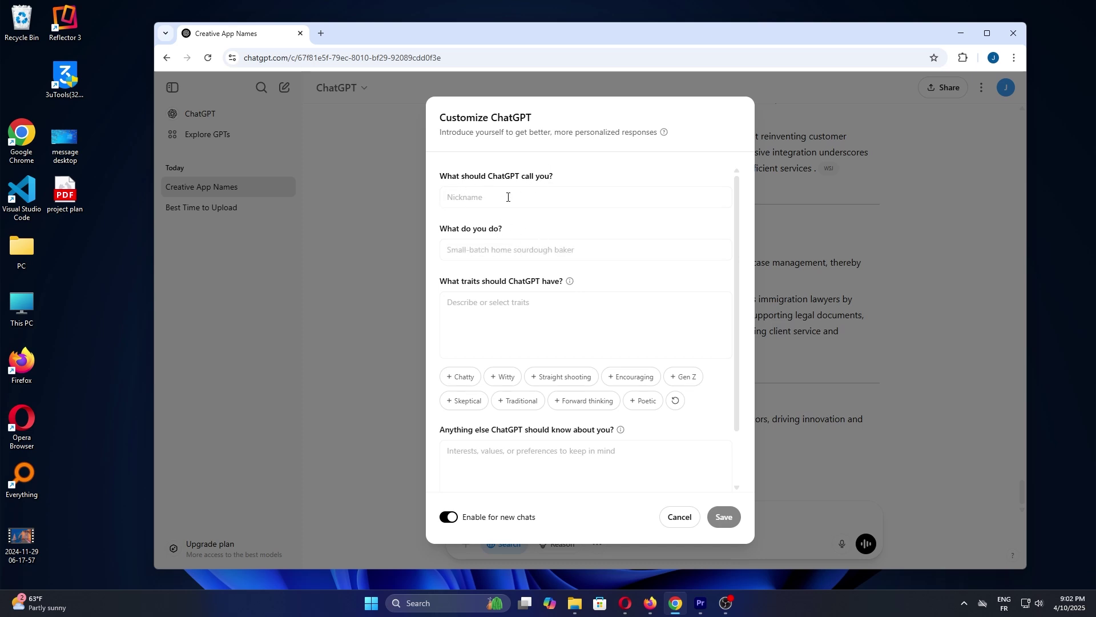
{"action": "type", "text": "Alex"}
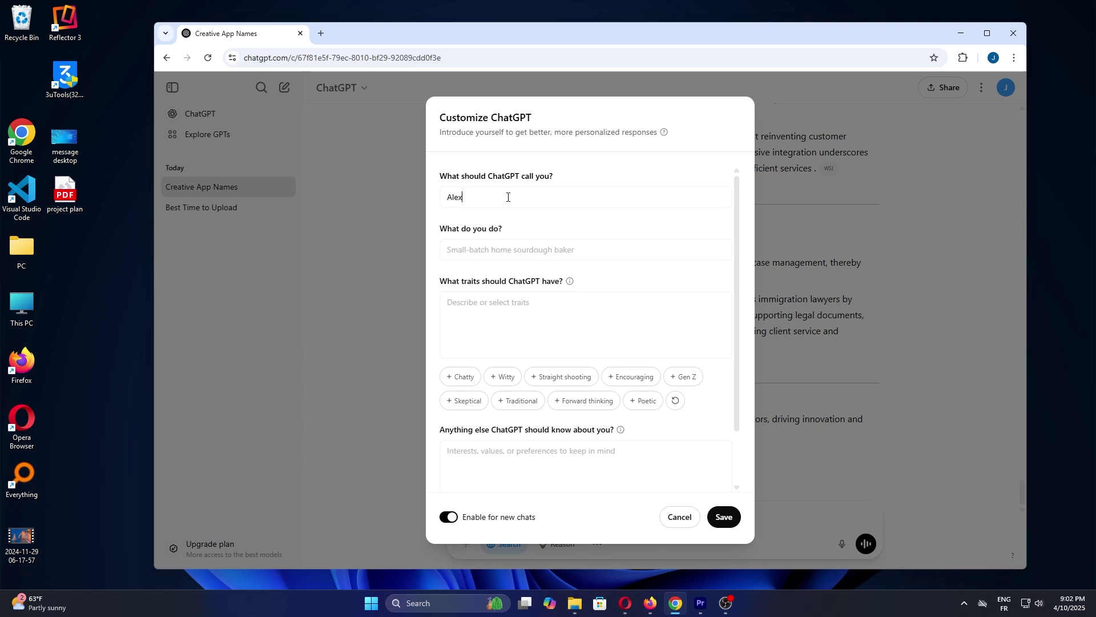
{"action": "left_click", "coordinate": [525, 249]}
{"action": "type", "text": "i am a tech startup founder working on a digital file organizer app"}
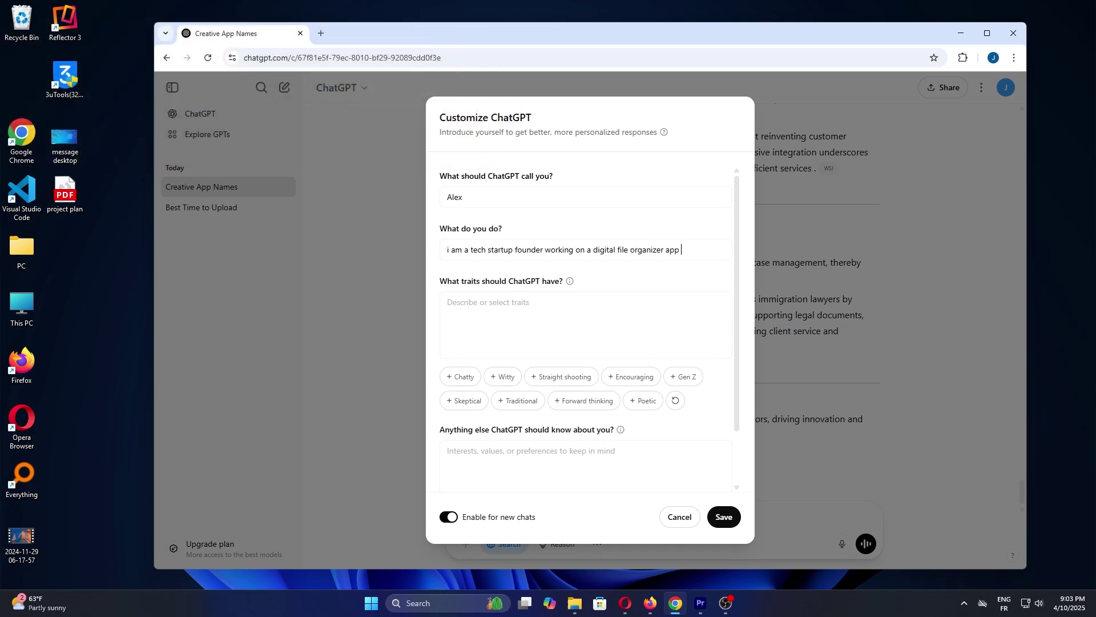
- Set the desired ChatGPT traits to "Give responses that are concise and practical" and save the customization
{"action": "left_click", "coordinate": [583, 312]}
{"action": "type", "text": "Give responses that are concise and practical"}
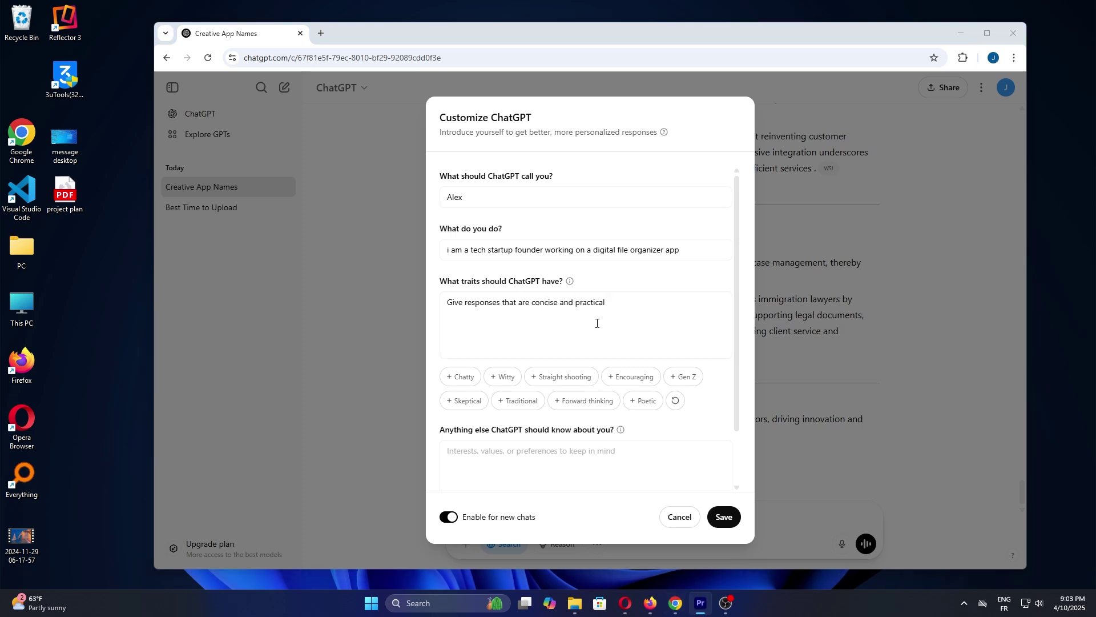
{"action": "left_click", "coordinate": [724, 517]}
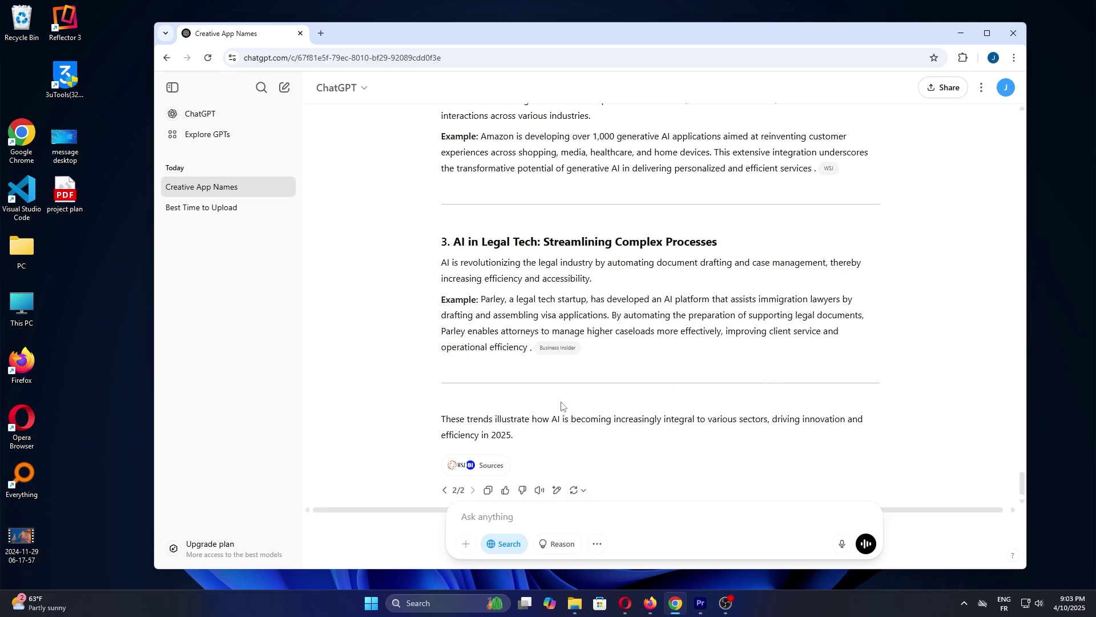
- Send the prompt "suggest a tagline for my app" in the Creative App Names chat and look through the suggestions
{"action": "left_click", "coordinate": [582, 517]}
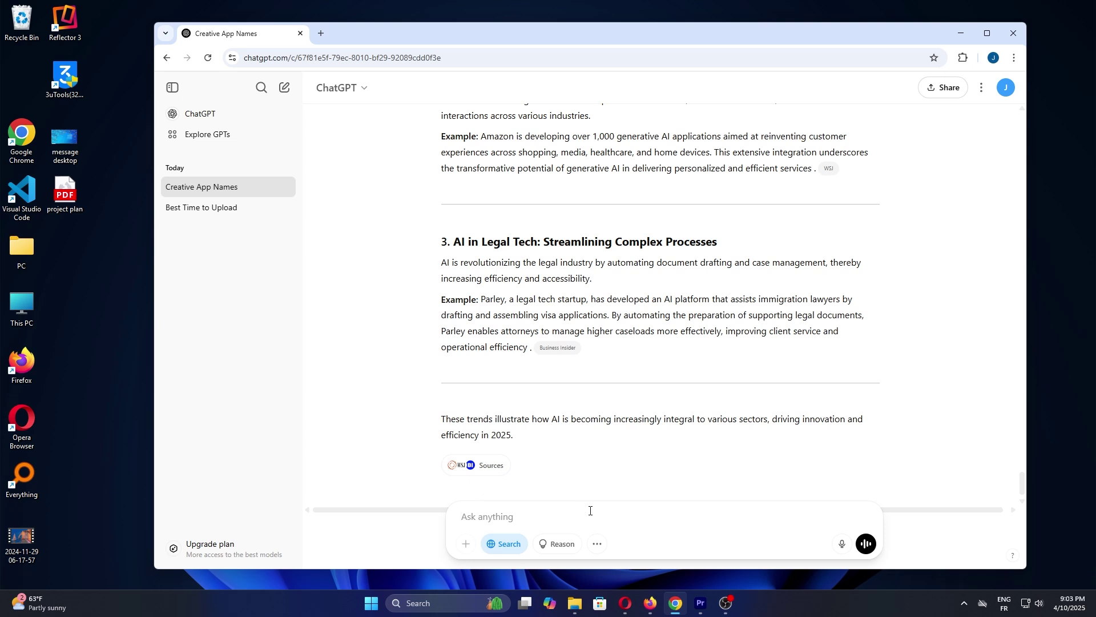
{"action": "type", "text": "suggest a tagline for my app"}
{"action": "key", "text": "Return"}
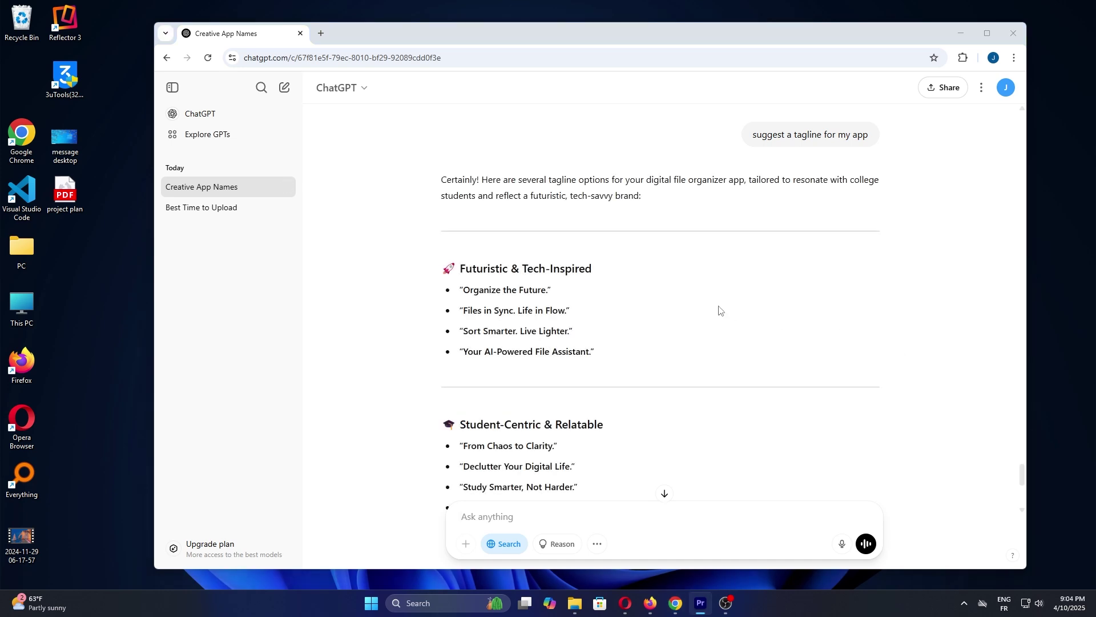
{"action": "scroll", "coordinate": [692, 303], "scroll_direction": "down", "scroll_amount": 1}
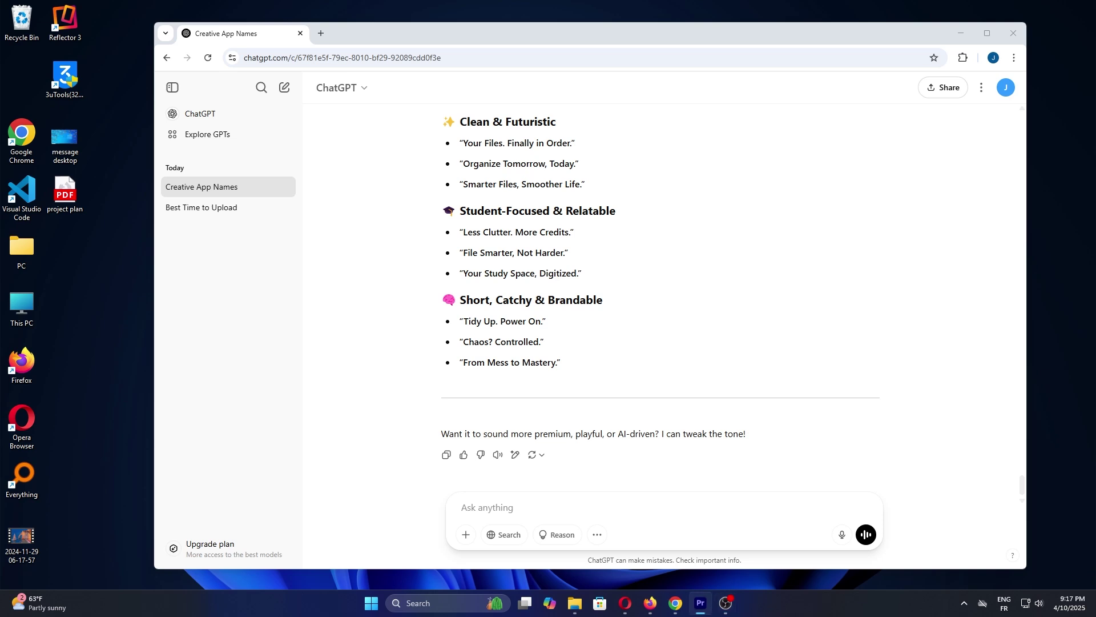
{"action": "left_click", "coordinate": [788, 357]}
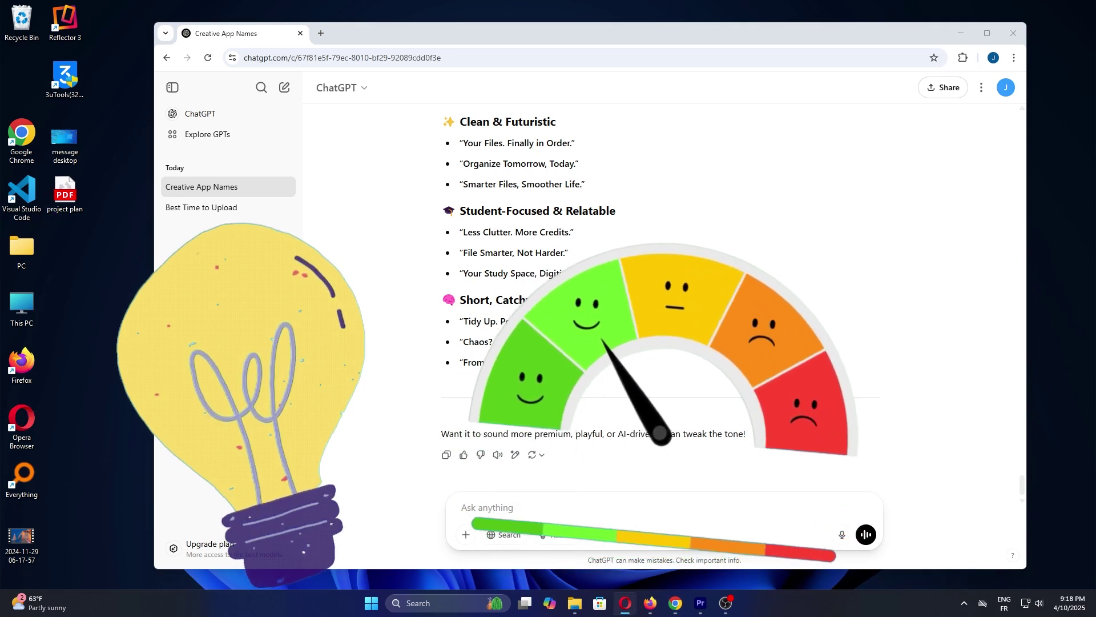
- Enter the draft text "ajust." in the message box of the Creative App Names chat, leaving it unsent
{"action": "left_click", "coordinate": [533, 515]}
{"action": "type", "text": "ajuste"}
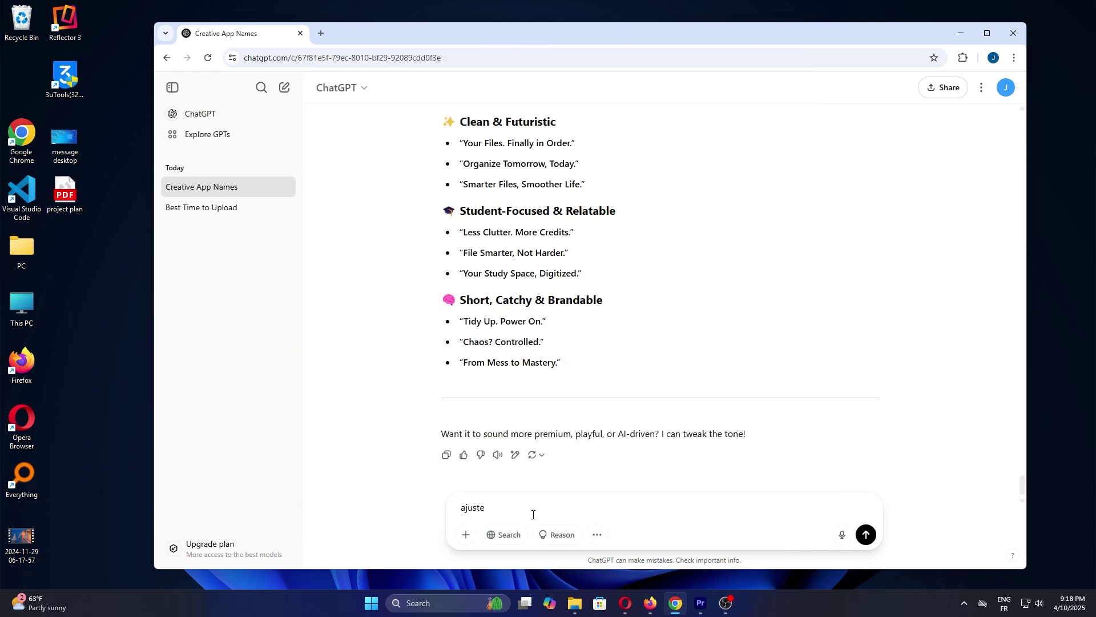
{"action": "key", "text": "BackSpace"}
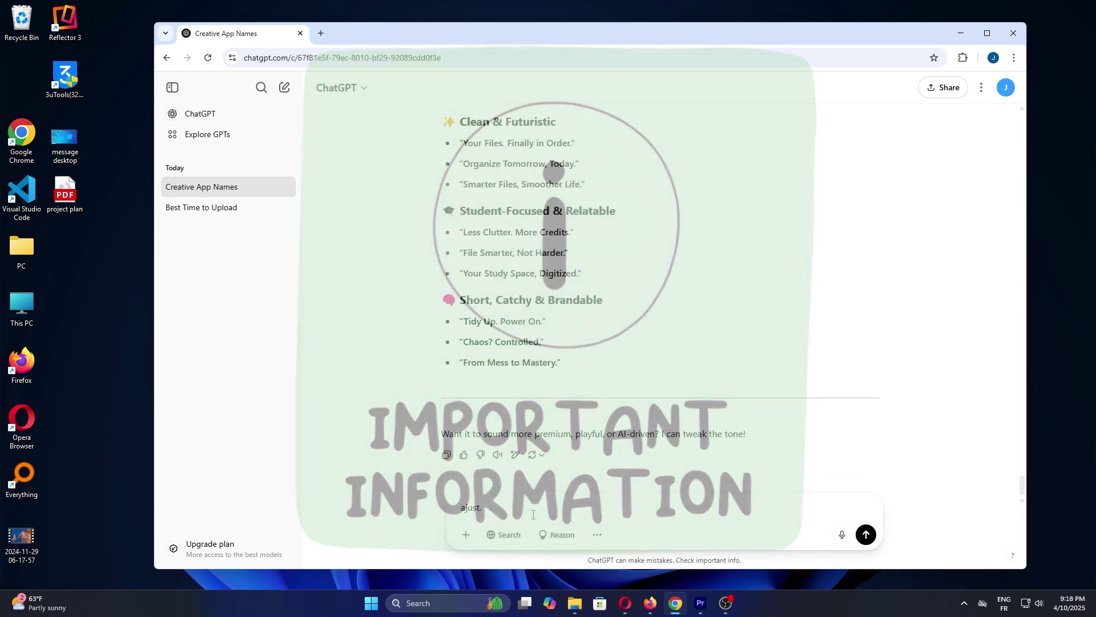
{"action": "type", "text": "."}
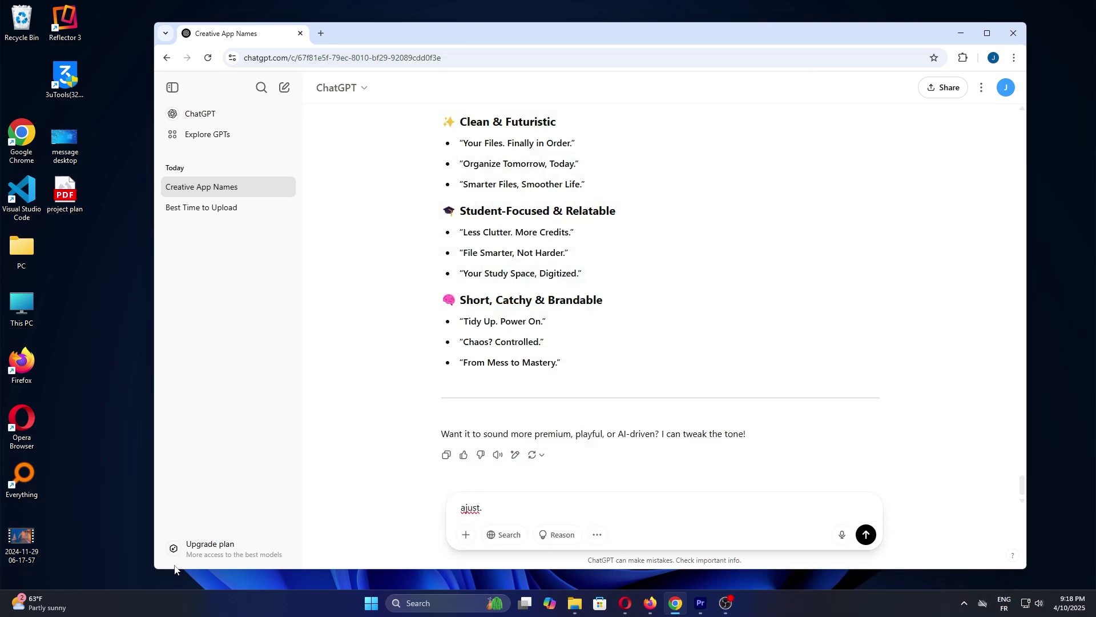
- Compare the features and prices of the personal upgrade plans (Free, Plus, Pro) and return to the chat
{"action": "left_click", "coordinate": [179, 545]}
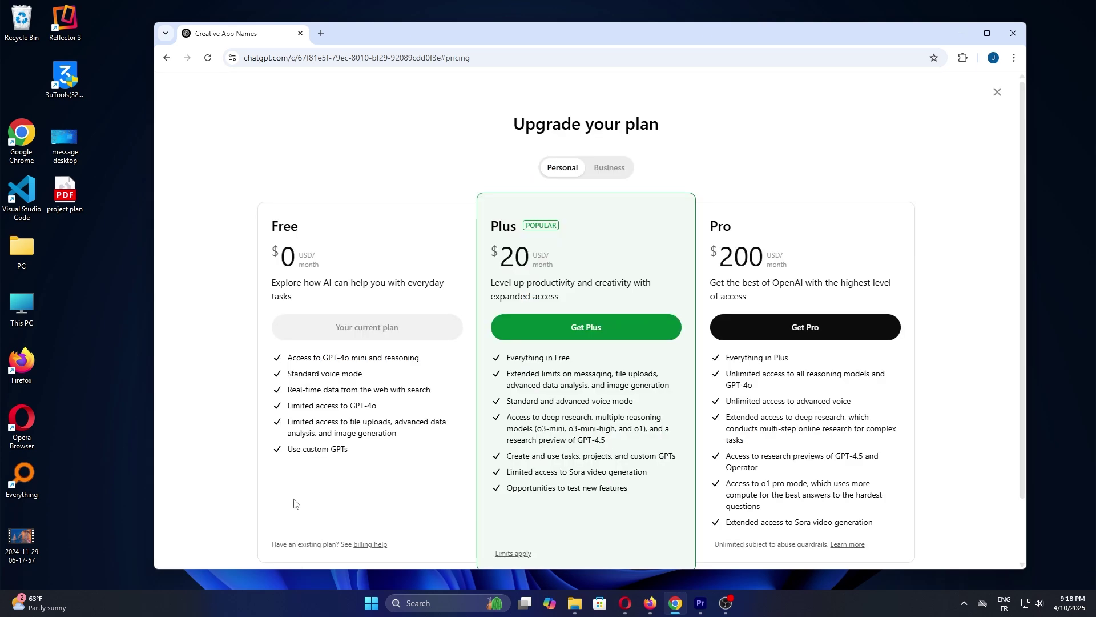
{"action": "scroll", "coordinate": [564, 408], "scroll_direction": "down", "scroll_amount": 2}
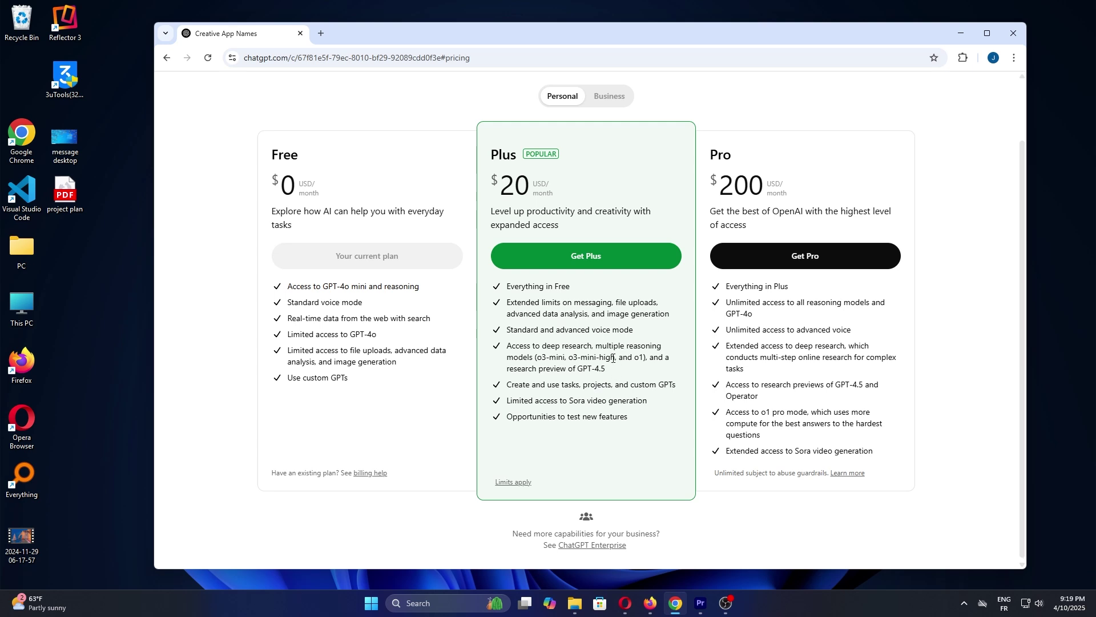
{"action": "scroll", "coordinate": [612, 358], "scroll_direction": "up", "scroll_amount": 2}
{"action": "scroll", "coordinate": [613, 357], "scroll_direction": "down", "scroll_amount": 2}
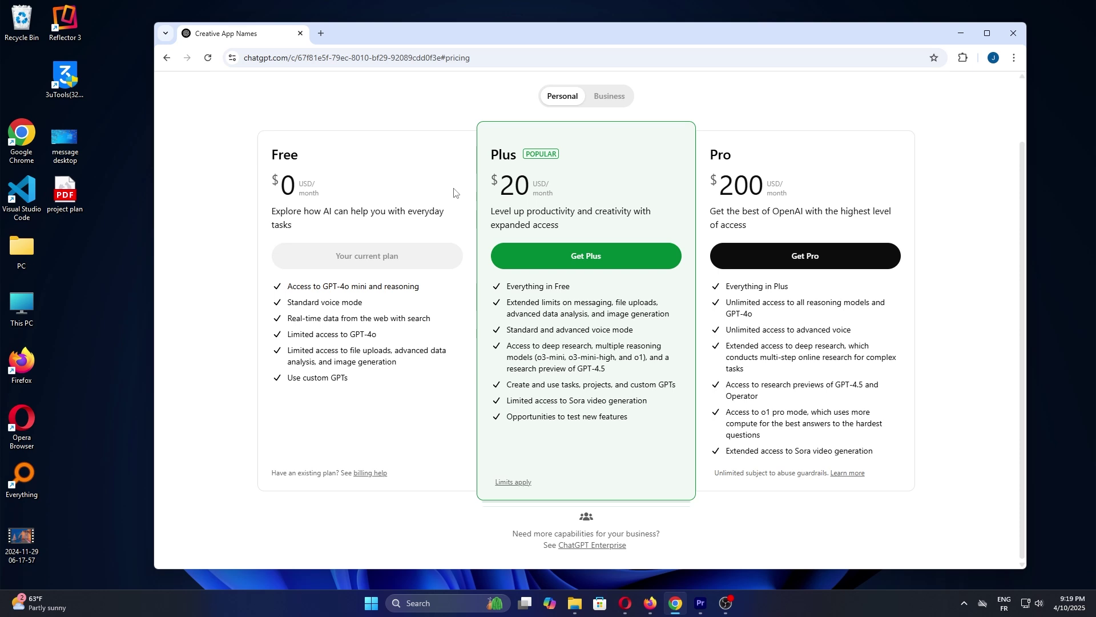
{"action": "left_click", "coordinate": [166, 57]}
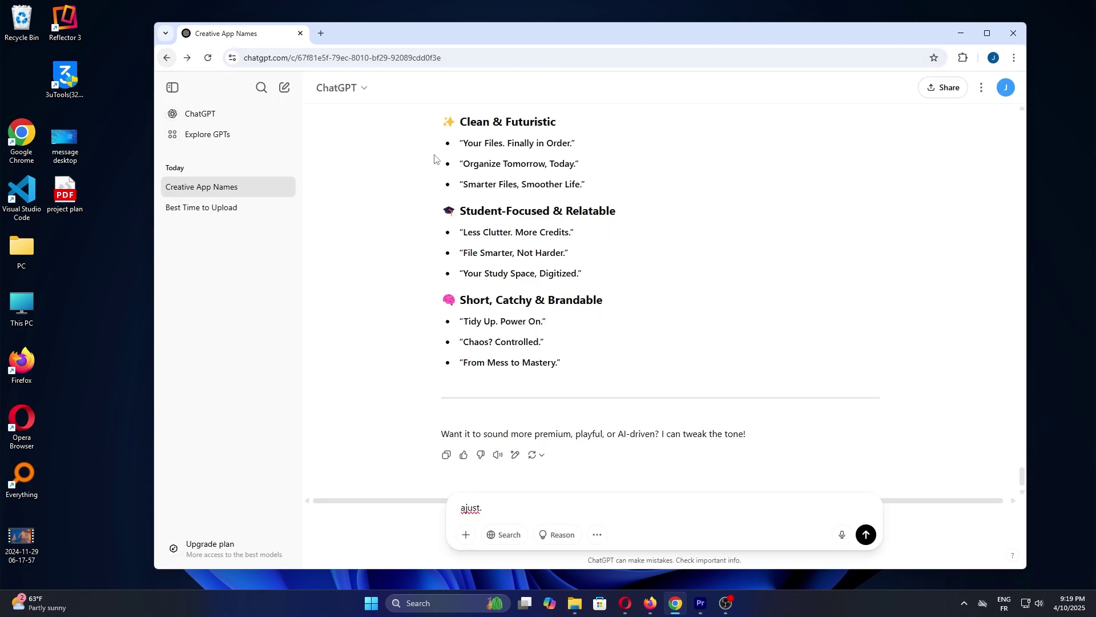